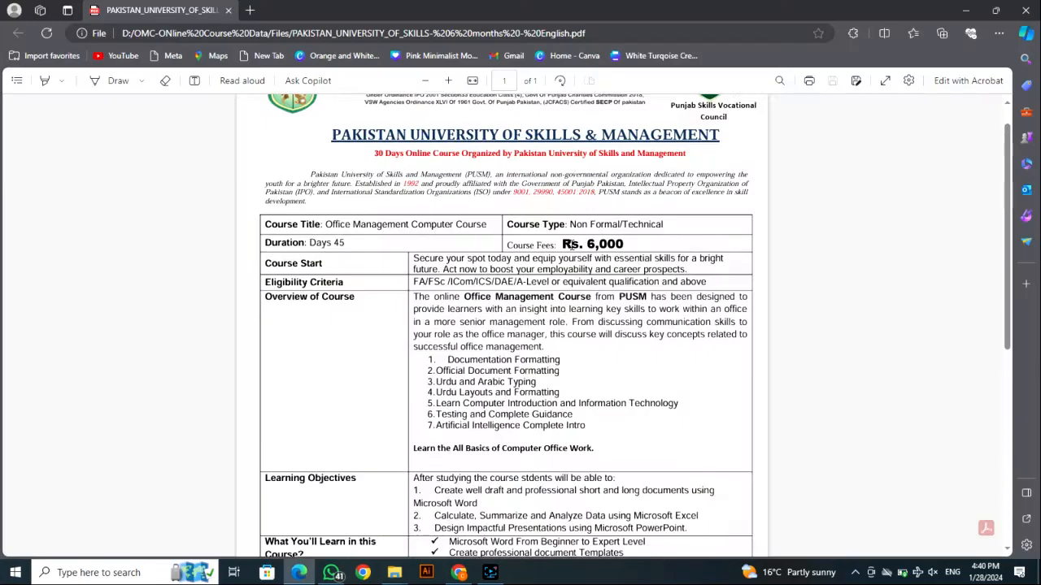
- Review the Office Management Computer Course outline in the university's PDF
{"action": "scroll", "coordinate": [483, 240], "scroll_direction": "up", "scroll_amount": 1}
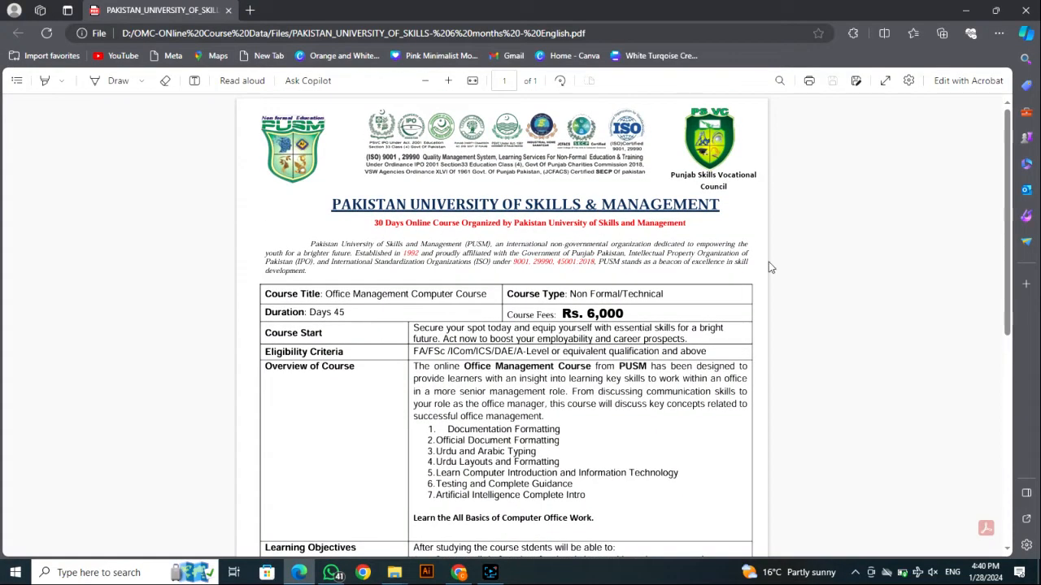
{"action": "scroll", "coordinate": [768, 262], "scroll_direction": "down", "scroll_amount": 1}
{"action": "scroll", "coordinate": [656, 262], "scroll_direction": "down", "scroll_amount": 5}
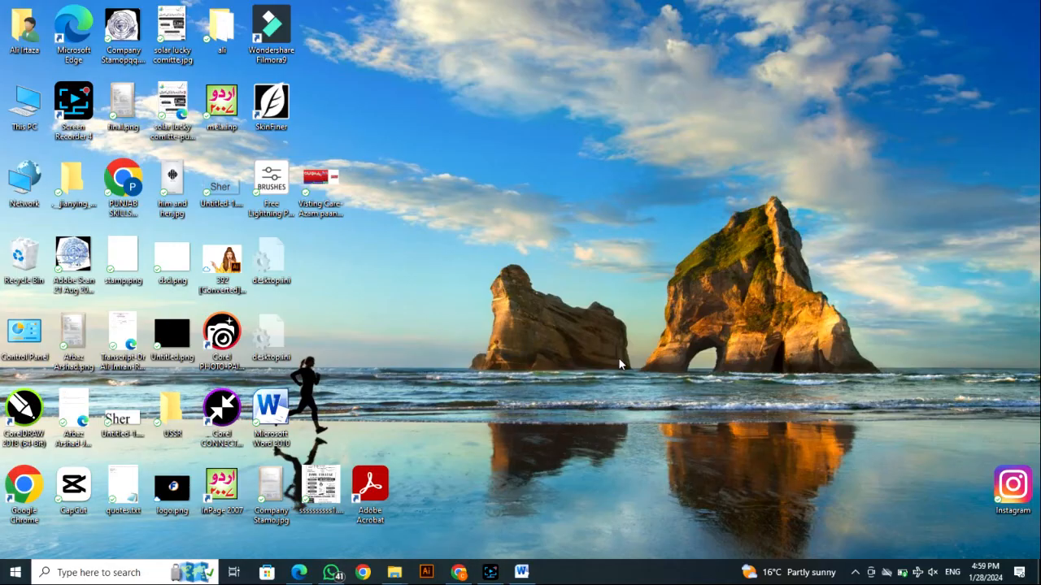
- Switch to the Word document and write "Computer = Latin Lanuage" on the line below the title
{"action": "left_click", "coordinate": [525, 573]}
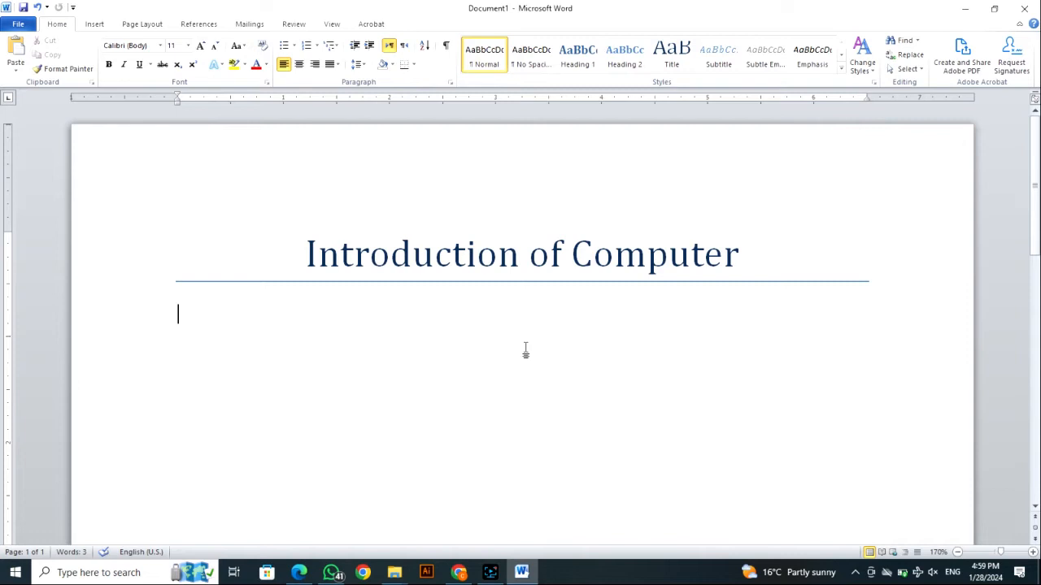
{"action": "type", "text": "Computer -"}
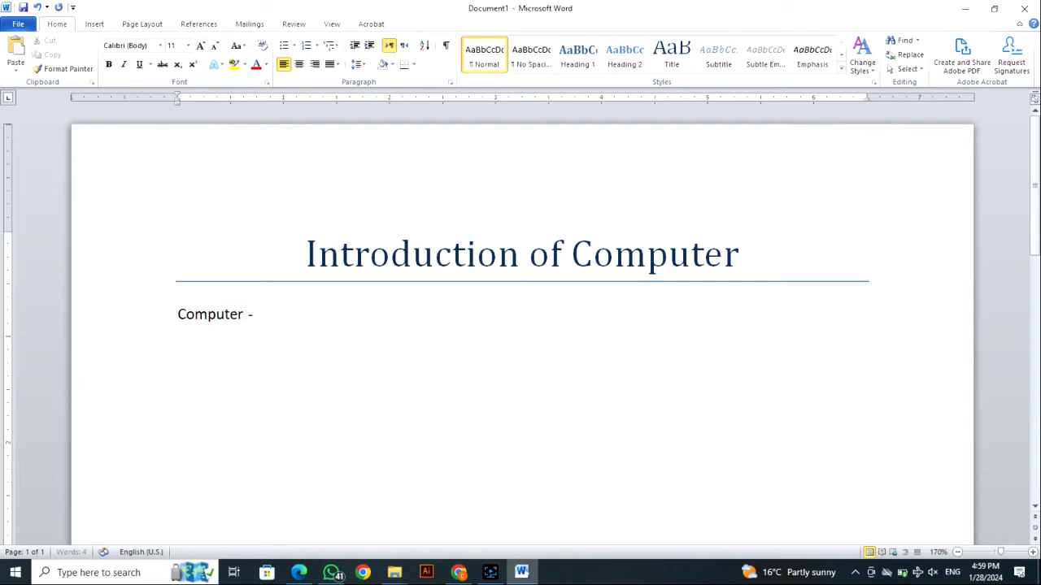
{"action": "key", "text": "Home"}
{"action": "key", "text": "BackSpace"}
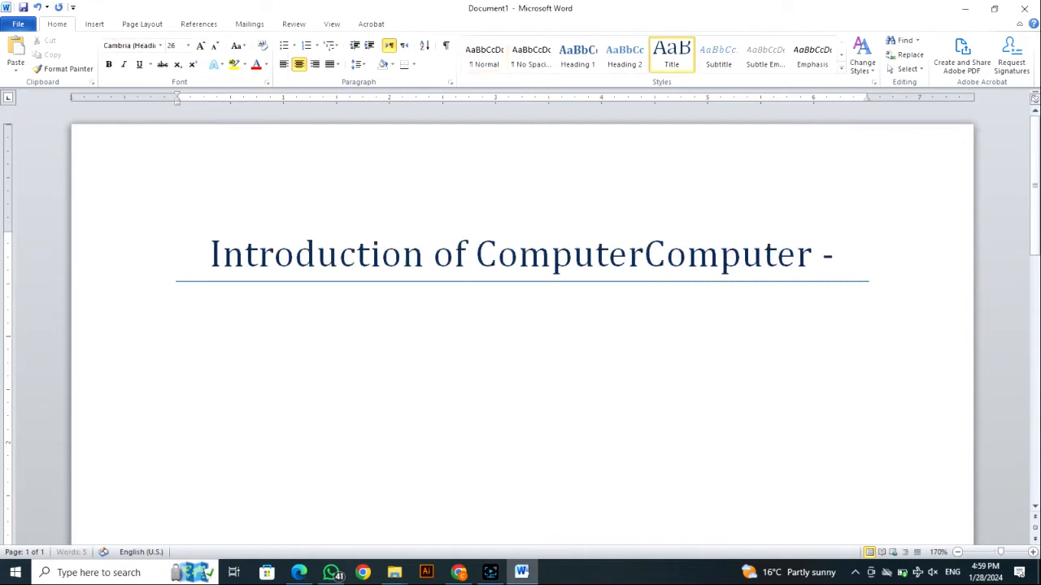
{"action": "key", "text": "ctrl+z"}
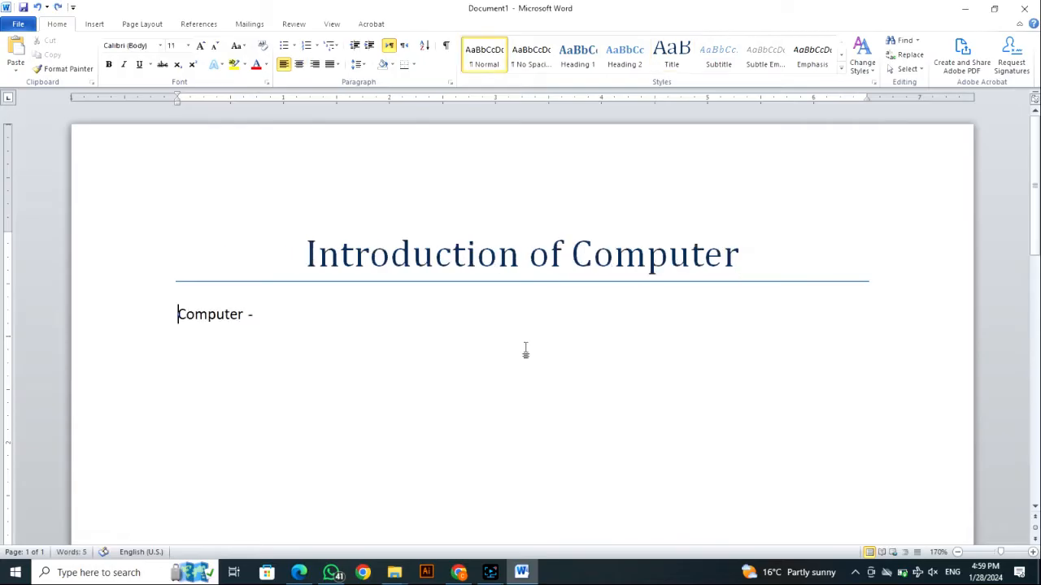
{"action": "left_click", "coordinate": [422, 313]}
{"action": "key", "text": "BackSpace"}
{"action": "type", "text": "= Latin Lan"}
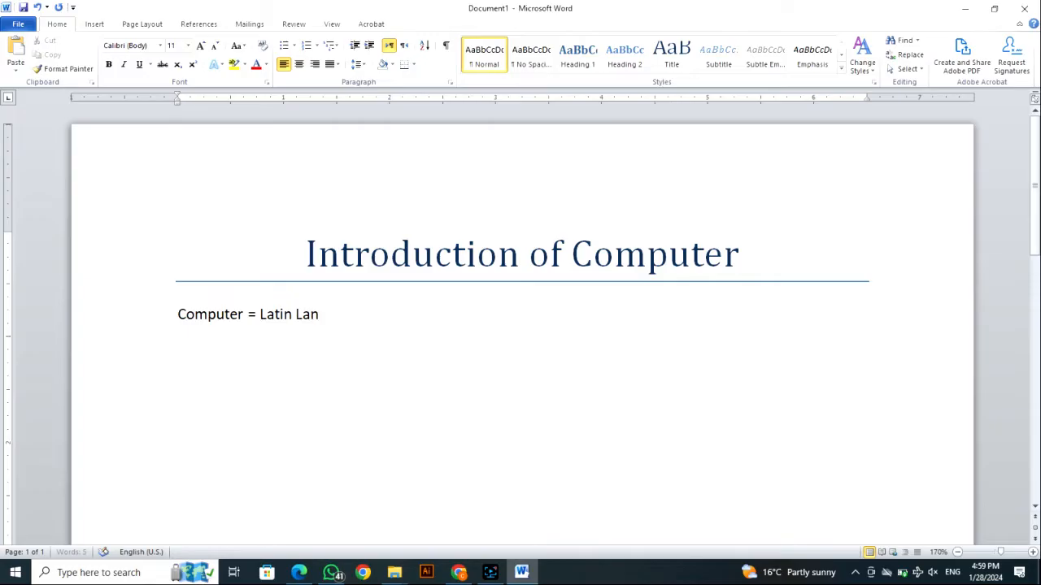
{"action": "type", "text": "uage = Comu"}
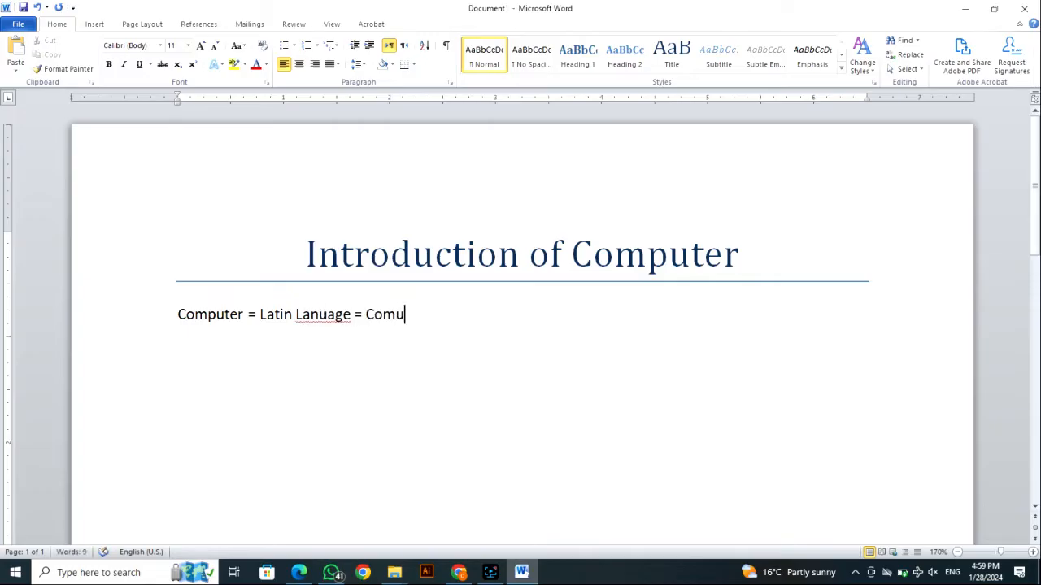
{"action": "type", "text": "tae"}
- Extend the first body line with " = Computare"
{"action": "key", "text": "BackSpace"}
{"action": "key", "text": "BackSpace"}
{"action": "key", "text": "BackSpace"}
{"action": "key", "text": "BackSpace"}
{"action": "type", "text": "putare ="}
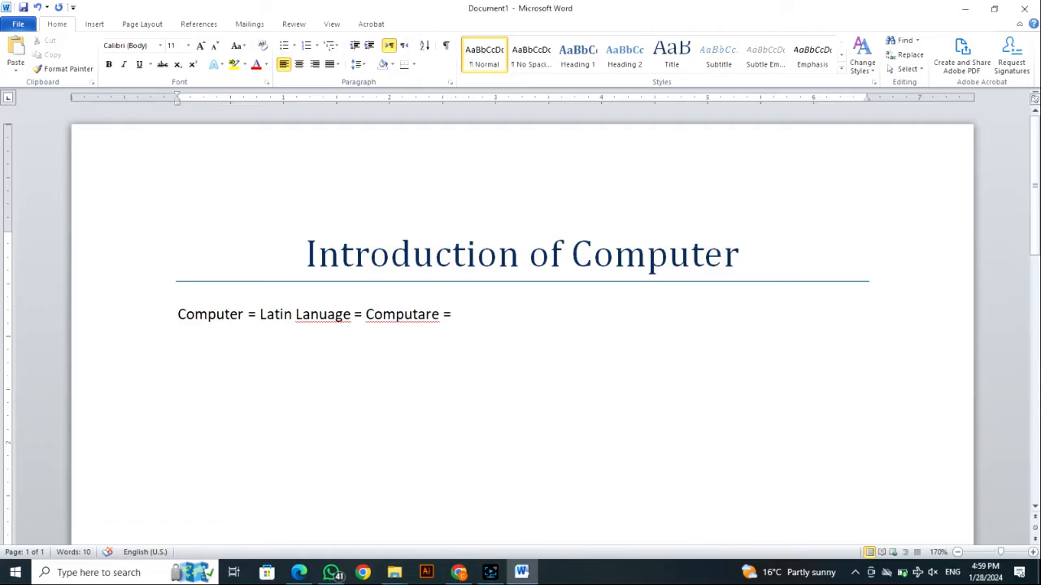
- Add the alternative spelling "/ Computara" after Computare
{"action": "key", "text": "BackSpace"}
{"action": "type", "text": "/ C"}
{"action": "type", "text": "im"}
{"action": "key", "text": "BackSpace"}
{"action": "key", "text": "BackSpace"}
{"action": "type", "text": "omputara"}
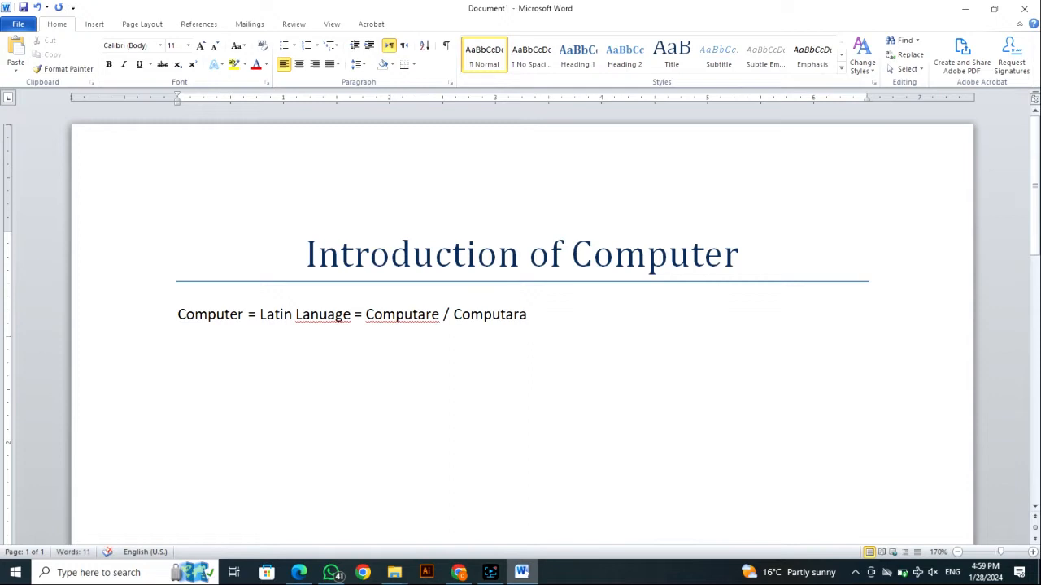
- Write "Computare = Sum Up = Akhata" as a new line below the Latin derivation
{"action": "key", "text": "Return"}
{"action": "type", "text": "Computare"}
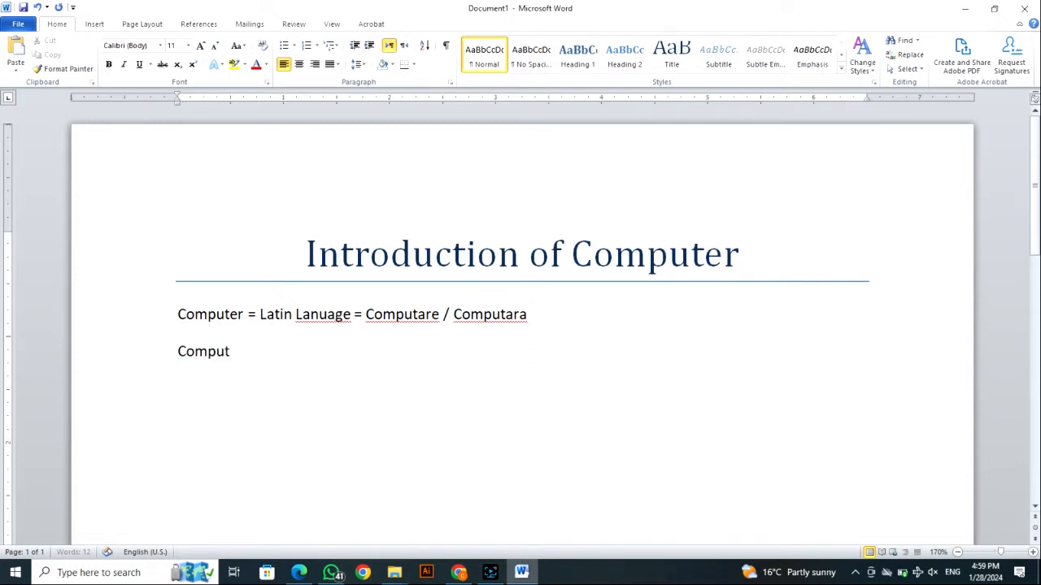
{"action": "type", "text": " = Sum Up"}
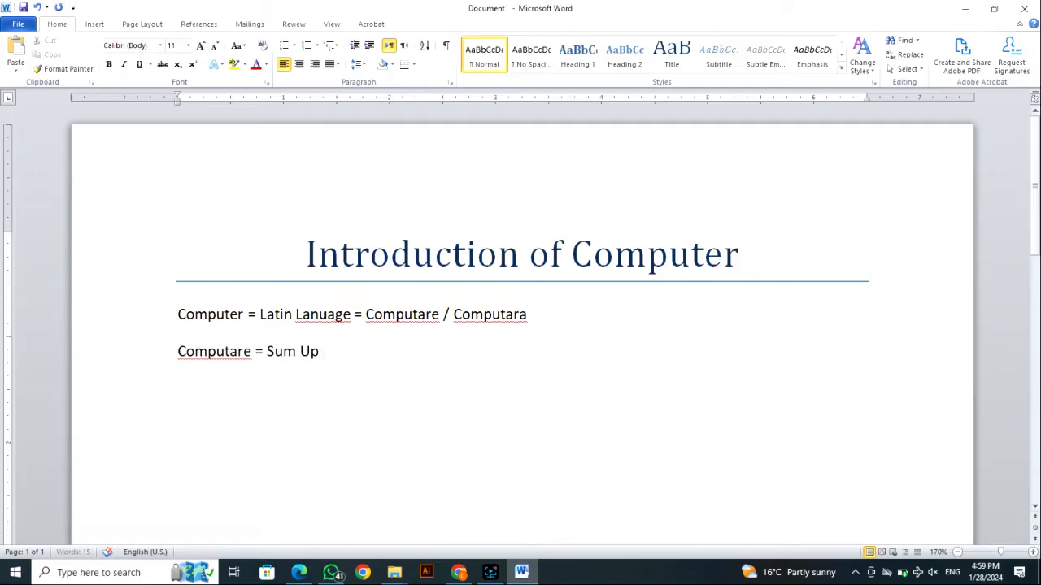
{"action": "type", "text": " = "}
{"action": "type", "text": "Alja"}
{"action": "key", "text": "BackSpace"}
{"action": "key", "text": "BackSpace"}
{"action": "key", "text": "BackSpace"}
{"action": "type", "text": "khata"}
- Insert an automatic double horizontal line below the "Sum Up" line
{"action": "key", "text": "Return"}
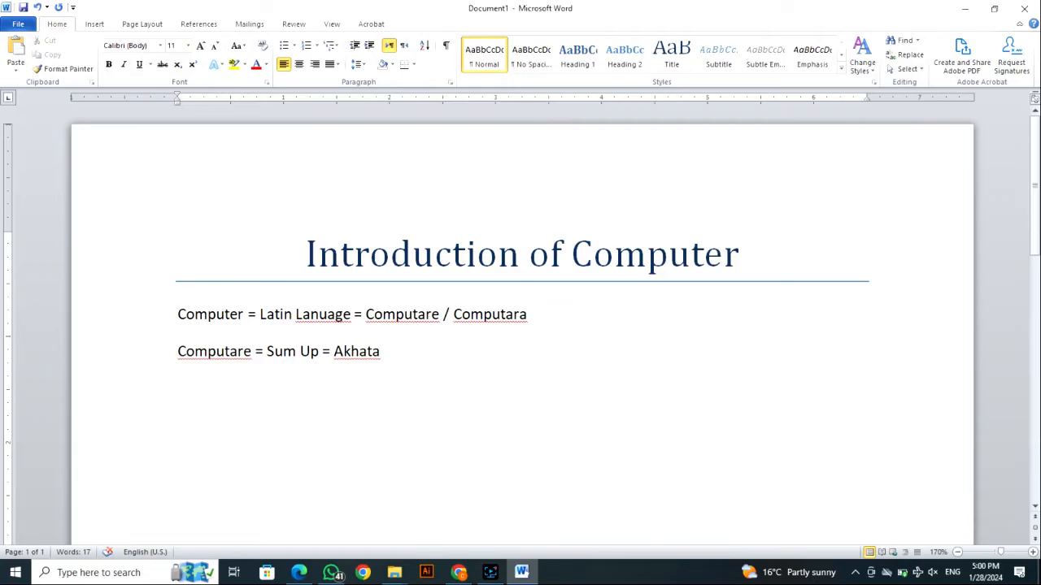
{"action": "type", "text": "==="}
{"action": "key", "text": "Return"}
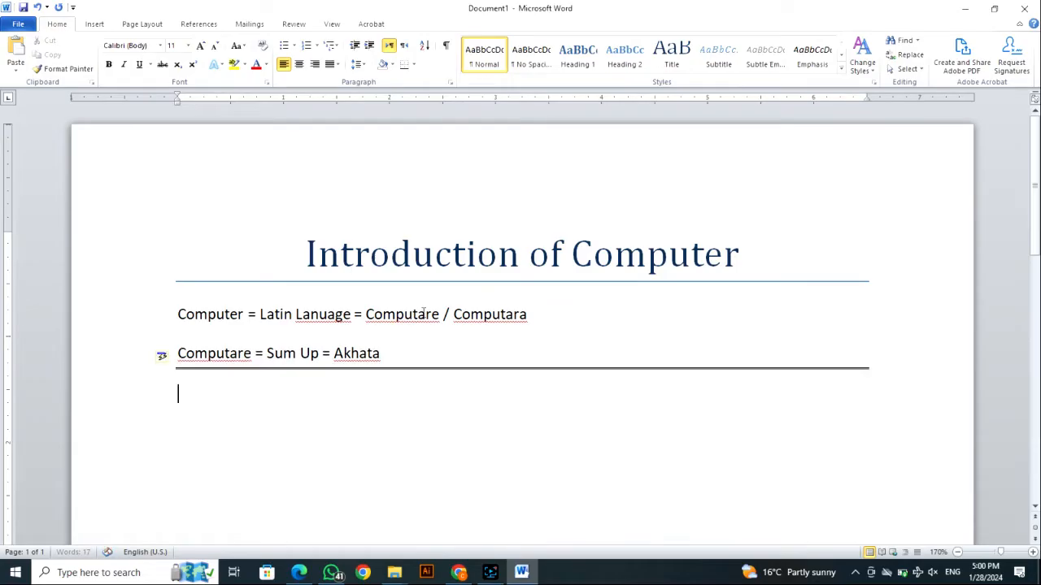
- Write the heading line "Computer has 4 basic Functions" below the double line
{"action": "type", "text": "Computa"}
{"action": "key", "text": "BackSpace"}
{"action": "key", "text": "BackSpace"}
{"action": "type", "text": "ut"}
{"action": "key", "text": "BackSpace"}
{"action": "key", "text": "BackSpace"}
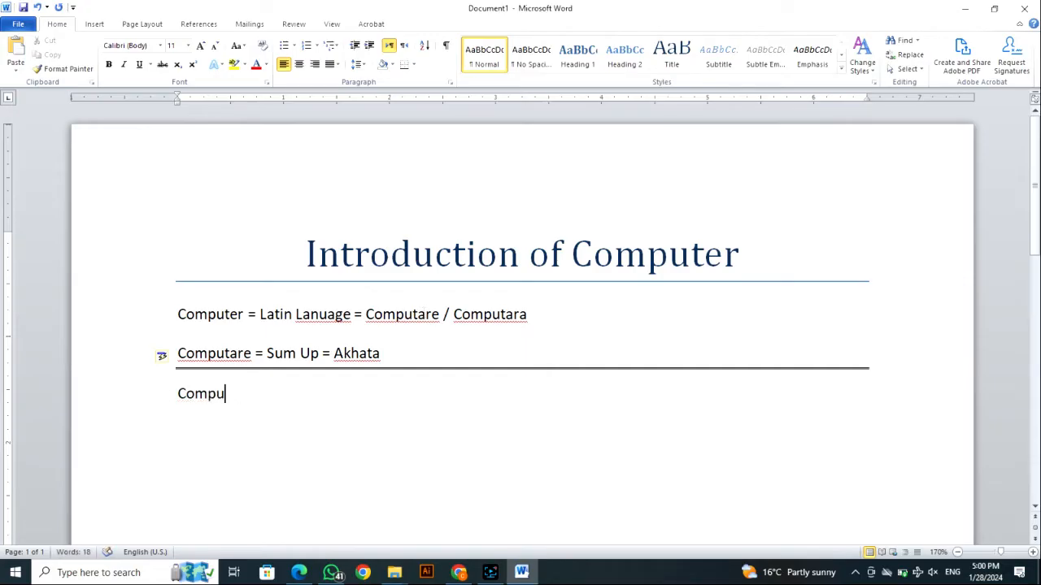
{"action": "type", "text": "ter has 4 basic F"}
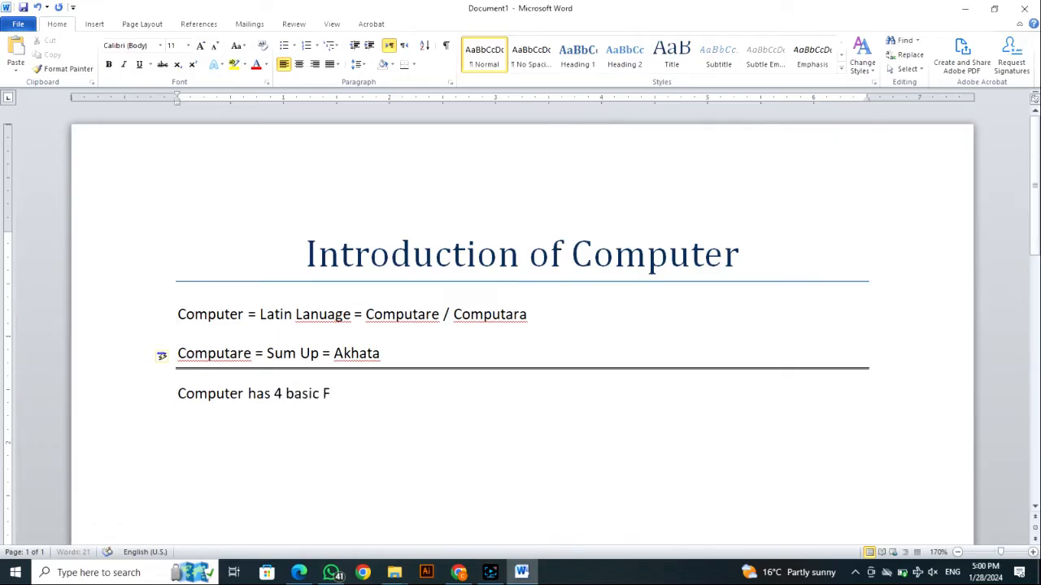
{"action": "type", "text": "unctions"}
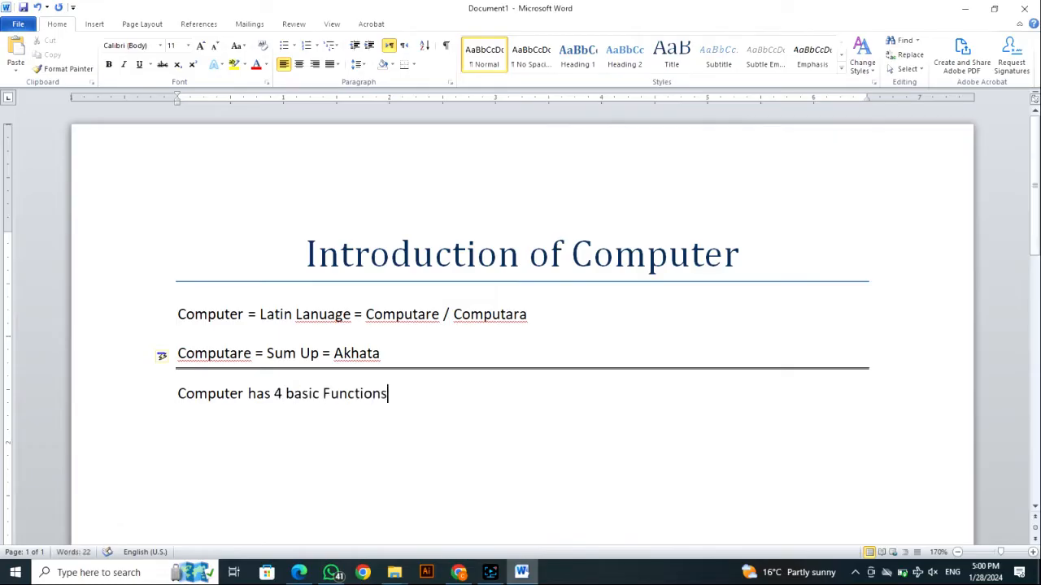
- Start a numbered list under the functions heading with "Data Collect" as item 1
{"action": "key", "text": "Return"}
{"action": "type", "text": "1. "}
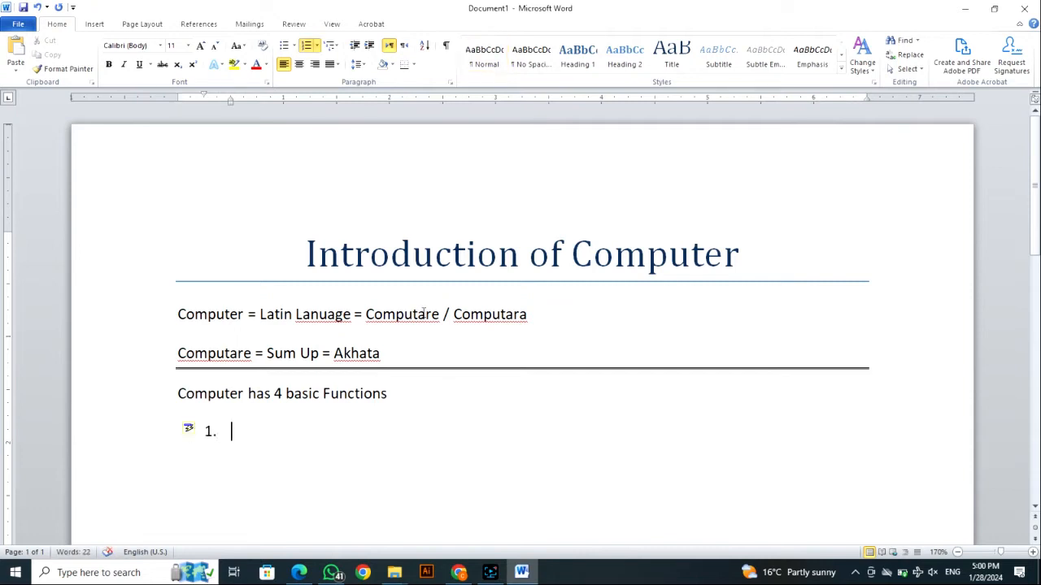
{"action": "type", "text": "Data College"}
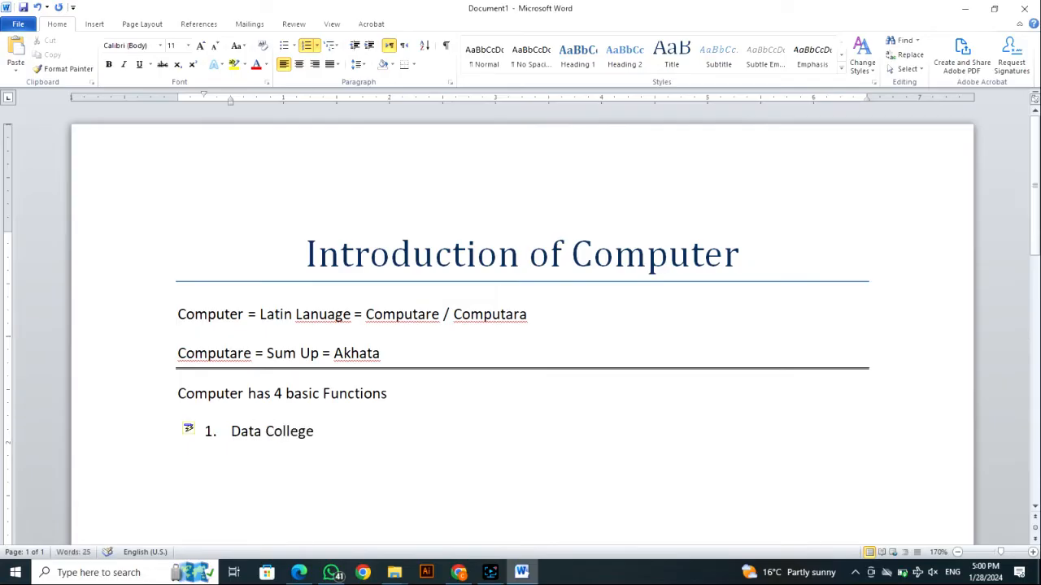
{"action": "key", "text": "BackSpace"}
{"action": "key", "text": "BackSpace"}
{"action": "type", "text": "ct"}
- Add "Data put" and "Arrange/ Manage" as items 2 and 3 of the numbered list
{"action": "key", "text": "Return"}
{"action": "type", "text": "Data put"}
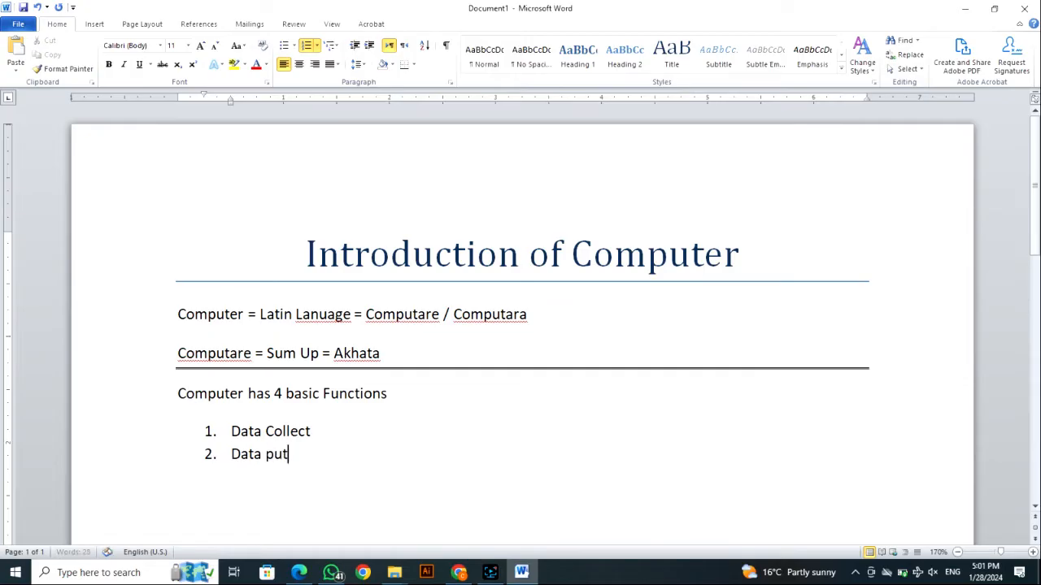
{"action": "key", "text": "Return"}
{"action": "type", "text": "Date"}
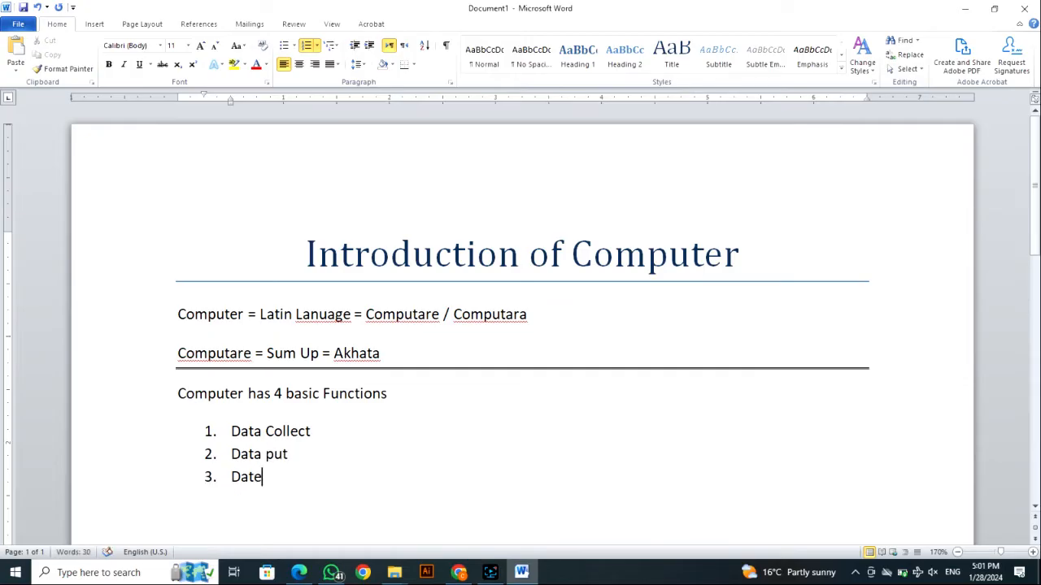
{"action": "key", "text": "BackSpace"}
{"action": "key", "text": "BackSpace"}
{"action": "key", "text": "BackSpace"}
{"action": "key", "text": "BackSpace"}
{"action": "type", "text": "Arrange/ Manage"}
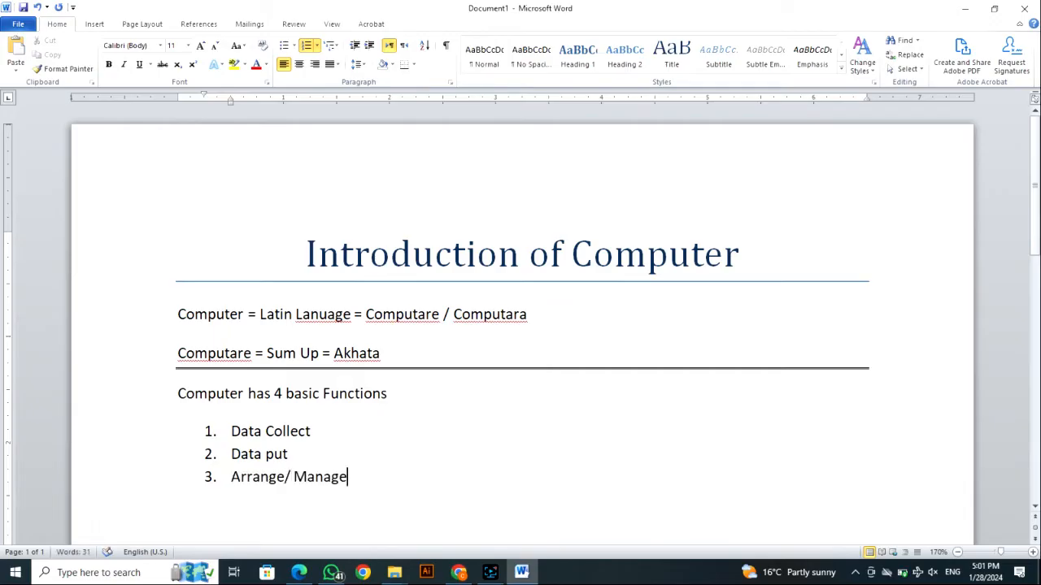
{"action": "type", "text": "/ S"}
{"action": "key", "text": "BackSpace"}
- Add "Name the file" as item 4 and end the numbered list
{"action": "key", "text": "BackSpace"}
{"action": "key", "text": "Return"}
{"action": "type", "text": "name te"}
{"action": "key", "text": "BackSpace"}
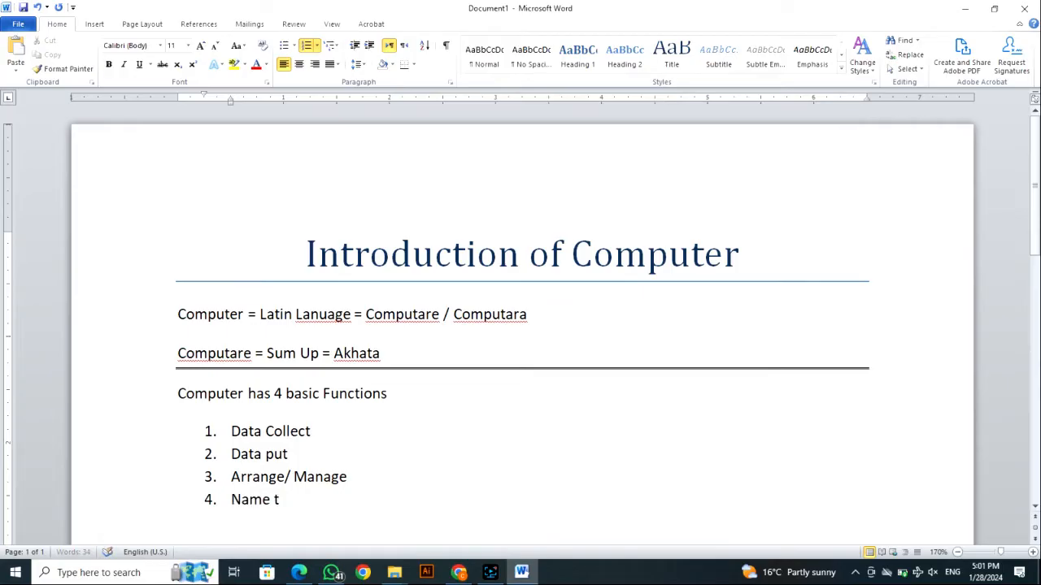
{"action": "type", "text": "he file"}
{"action": "key", "text": "Return"}
- Insert a blank line and an automatic double horizontal line below the functions list
{"action": "key", "text": "Return"}
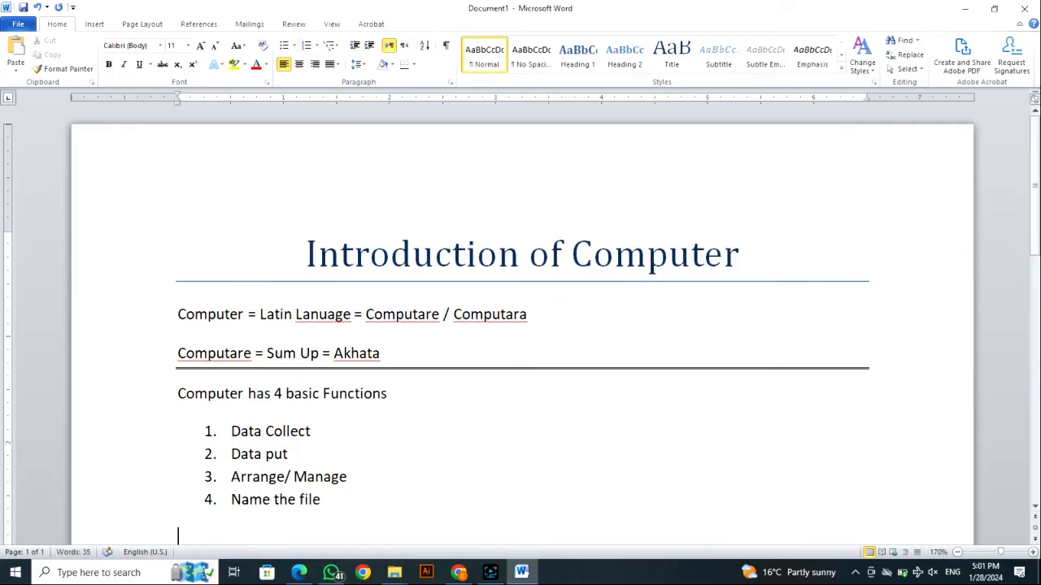
{"action": "key", "text": "Return"}
{"action": "type", "text": "===="}
{"action": "key", "text": "Return"}
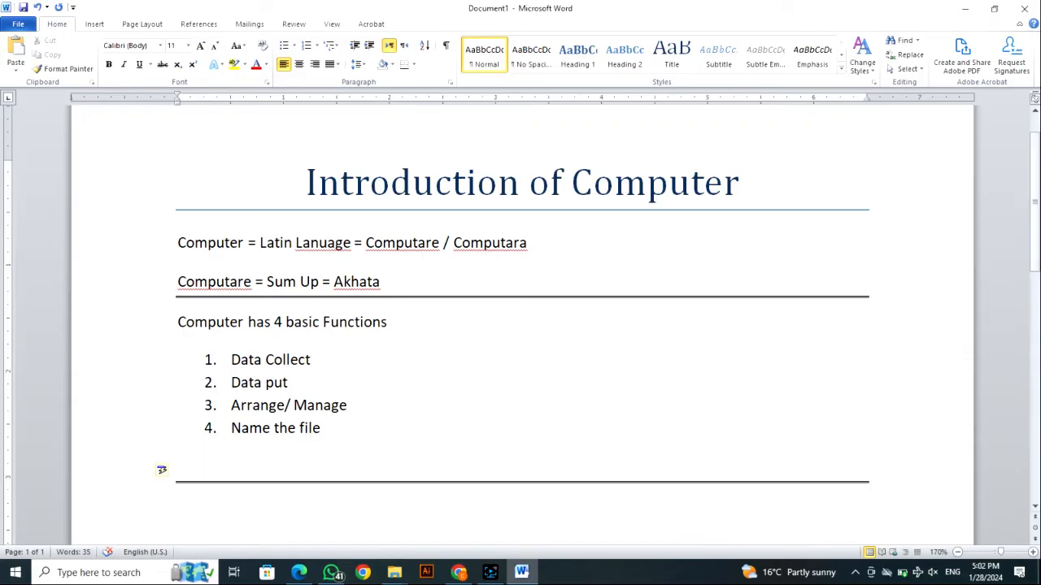
{"action": "scroll", "coordinate": [395, 527], "scroll_direction": "up", "scroll_amount": 1}
{"action": "scroll", "coordinate": [640, 216], "scroll_direction": "down", "scroll_amount": 3}
{"action": "key", "text": "alt"}
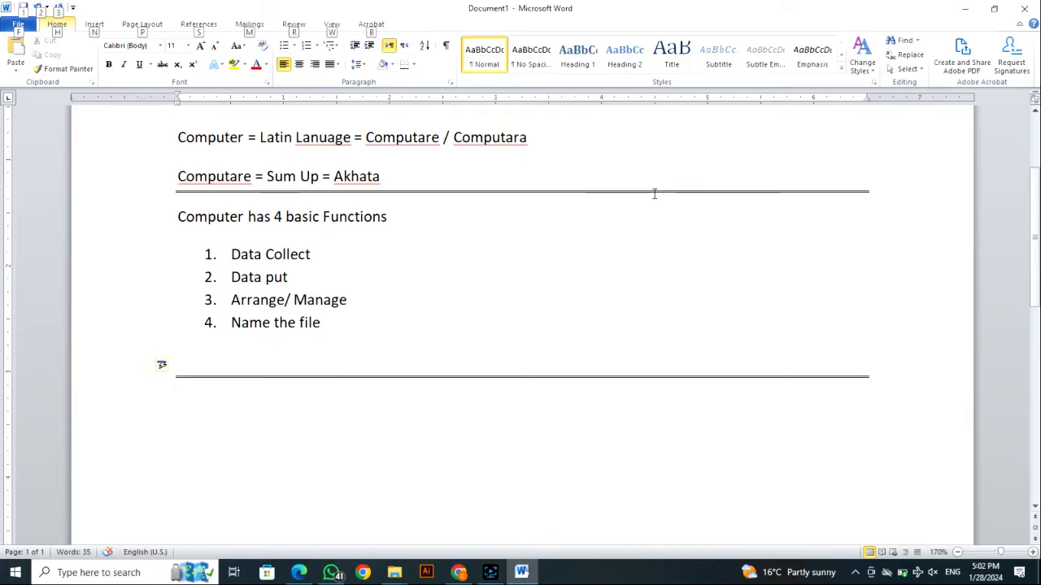
{"action": "key", "text": "alt"}
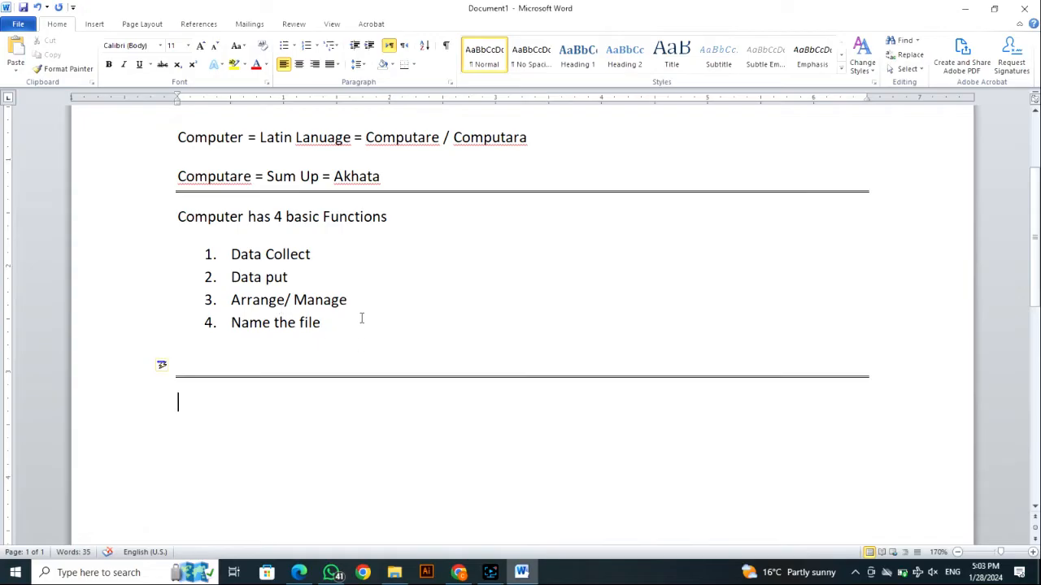
{"action": "scroll", "coordinate": [361, 318], "scroll_direction": "up", "scroll_amount": 1}
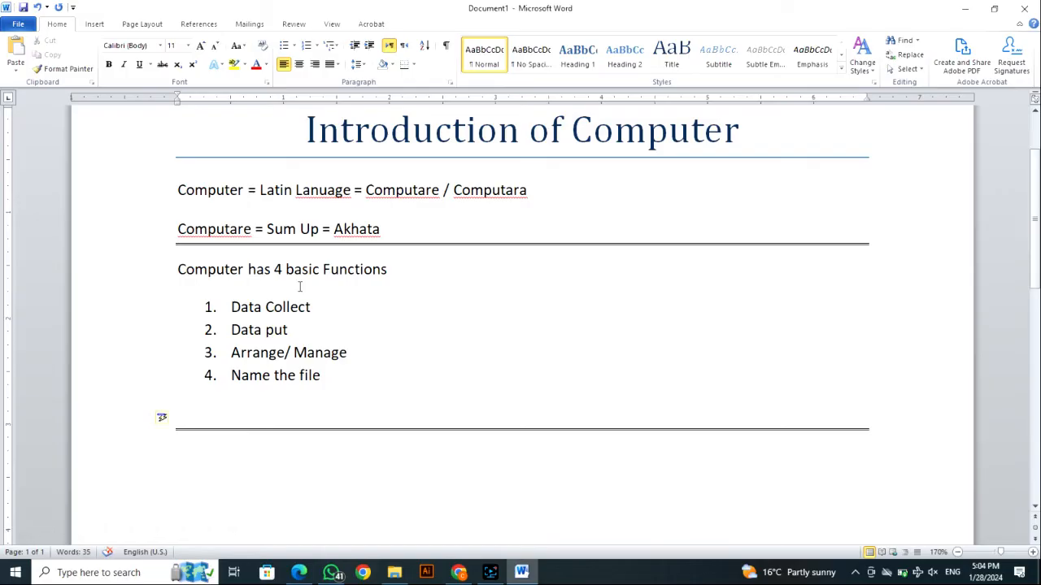
- Write the heading line "Computer basic 3 Types" below the second double line
{"action": "type", "text": "Computer basic"}
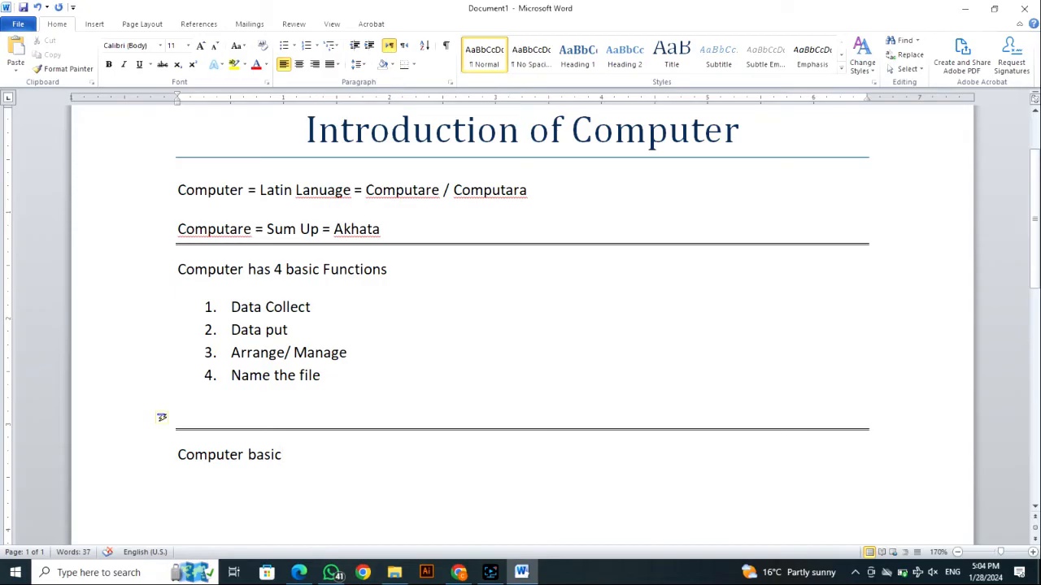
{"action": "type", "text": " 3 Types"}
- List "Analogue Computer", "Digital Computer" and "Hybrid Computer" on separate lines under the types heading
{"action": "key", "text": "Return"}
{"action": "type", "text": "A"}
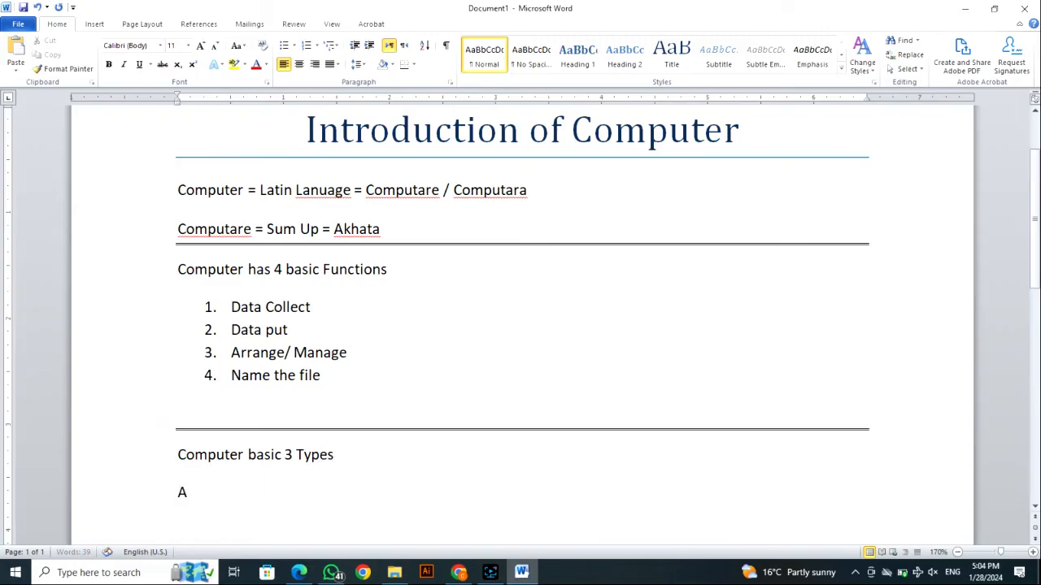
{"action": "type", "text": "nalogue Computer"}
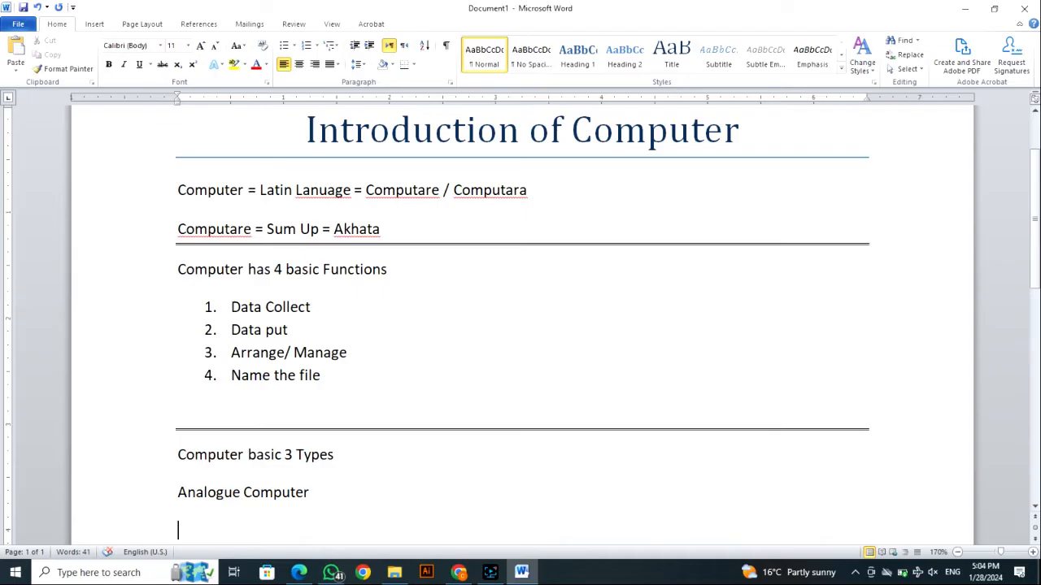
{"action": "type", "text": "Digital Computer"}
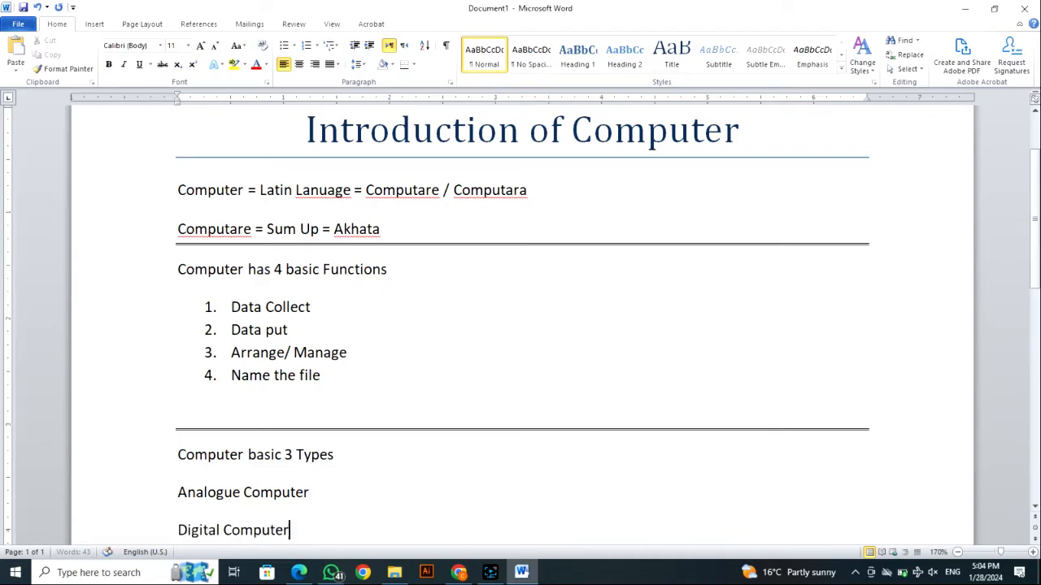
{"action": "key", "text": "Return"}
{"action": "type", "text": "H"}
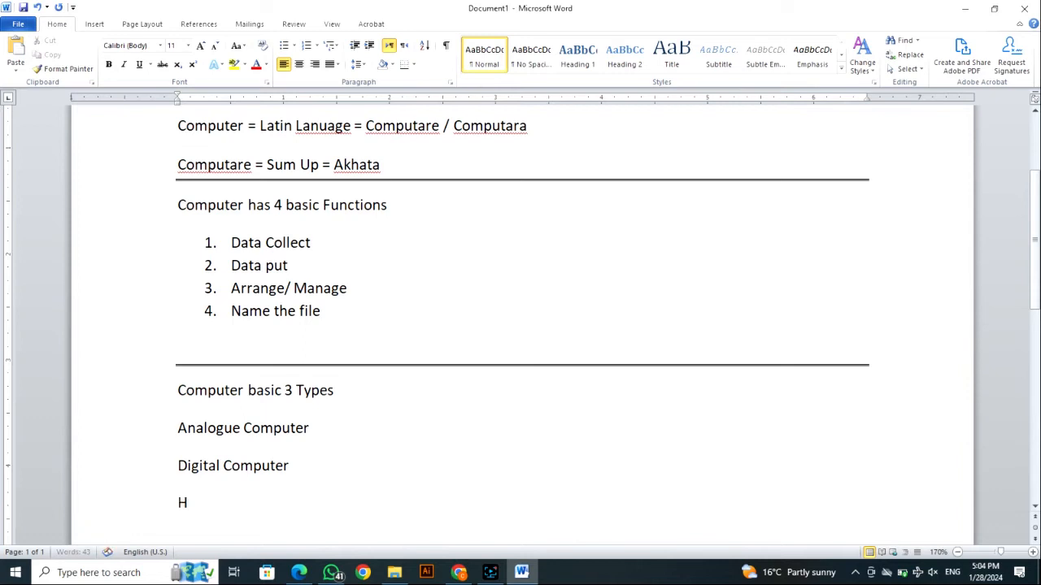
{"action": "type", "text": "ybrid Computer"}
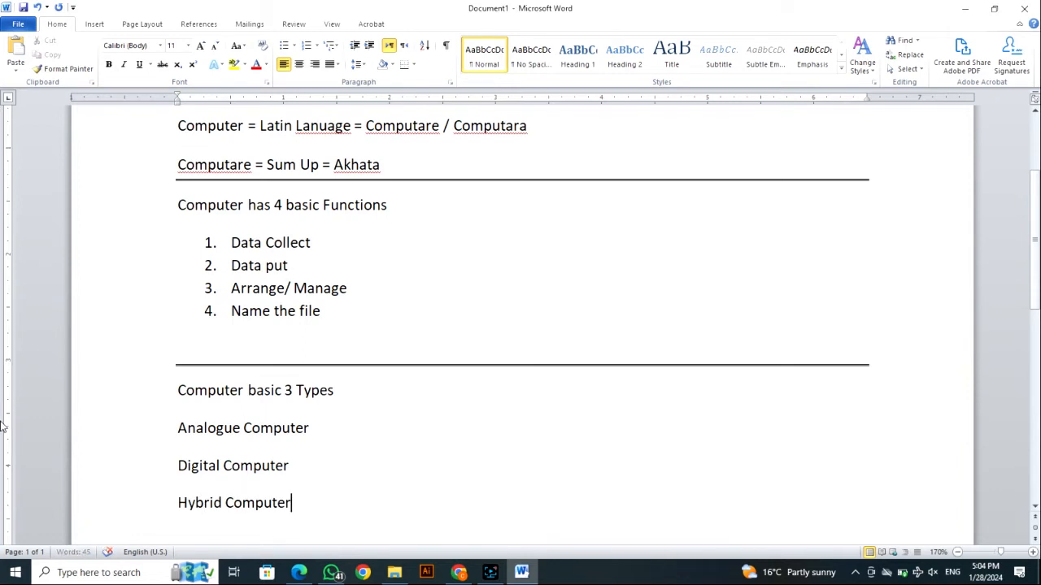
- Add the definition "= Which measure physical quantities" to the Analogue Computer line
{"action": "left_click", "coordinate": [320, 433]}
{"action": "left_click", "coordinate": [295, 505]}
{"action": "left_click", "coordinate": [329, 426]}
{"action": "type", "text": "="}
{"action": "type", "text": "Which measure "}
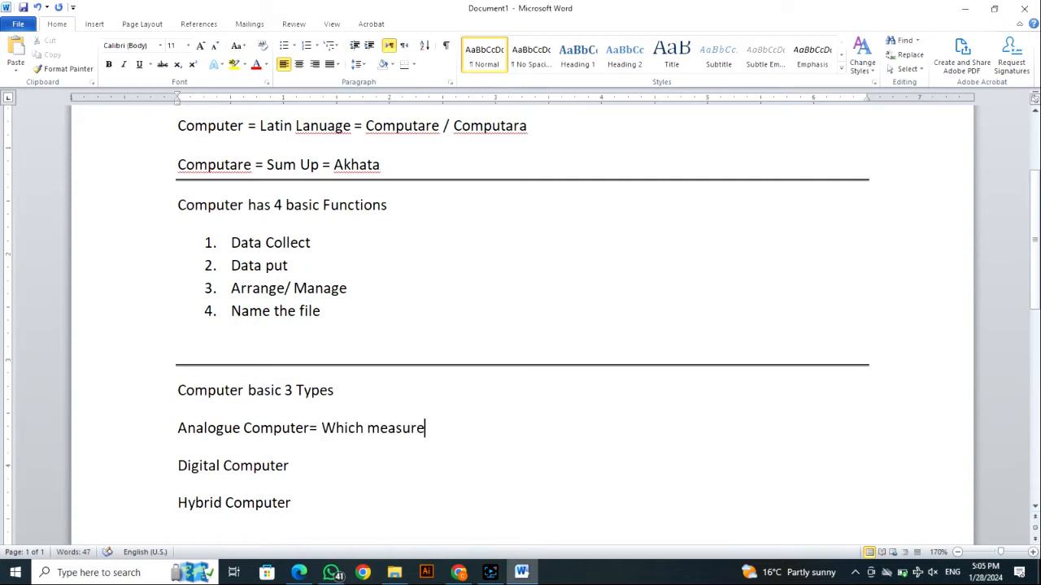
{"action": "type", "text": "phs"}
{"action": "key", "text": "BackSpace"}
{"action": "type", "text": "ysical"}
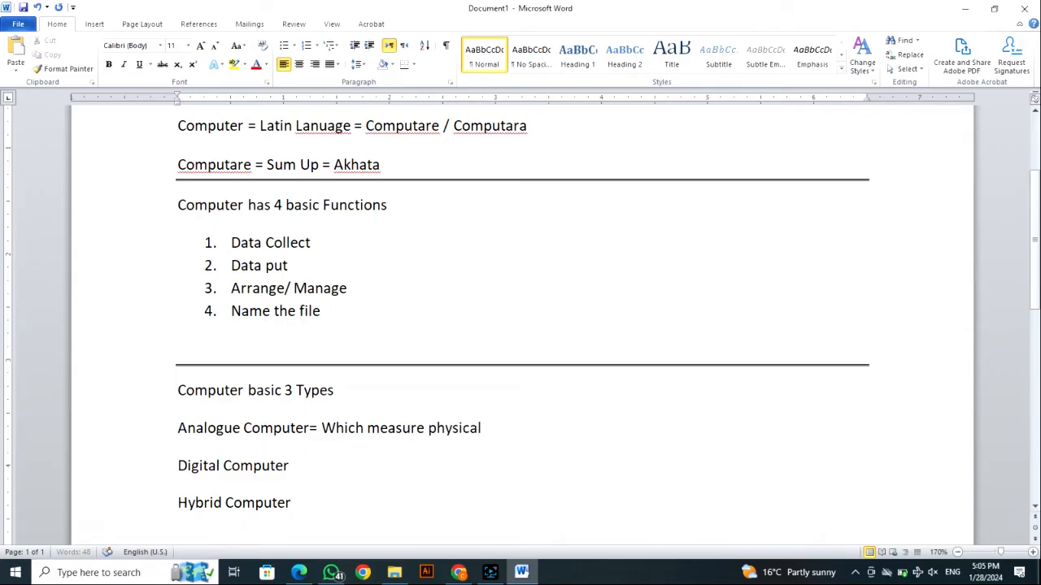
{"action": "type", "text": " quantities"}
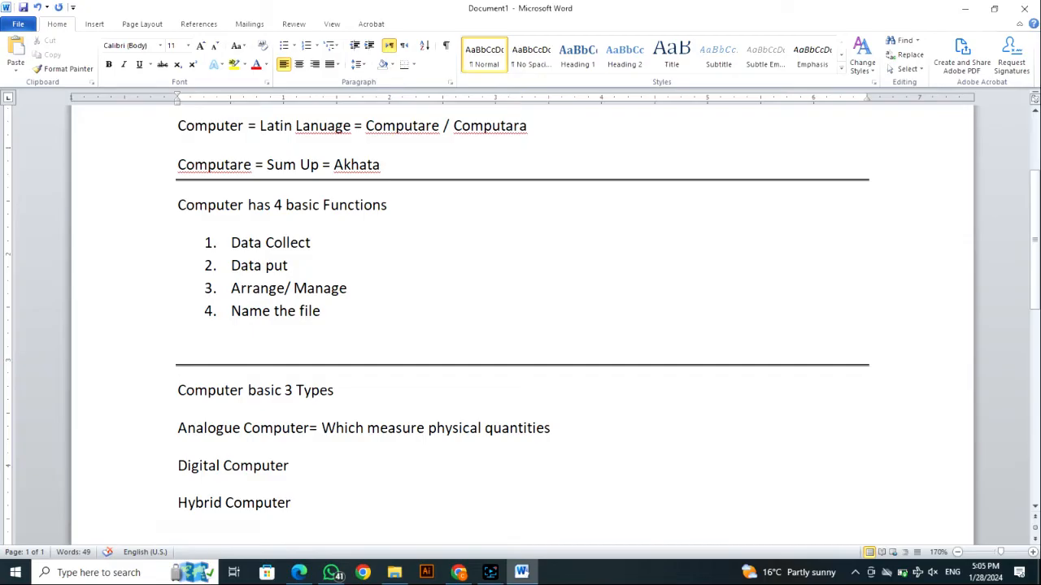
- Append the examples "= Airport Radars, Fire Alarm, Ships" to the end of the Analogue Computer line
{"action": "type", "text": "= Airport Ra"}
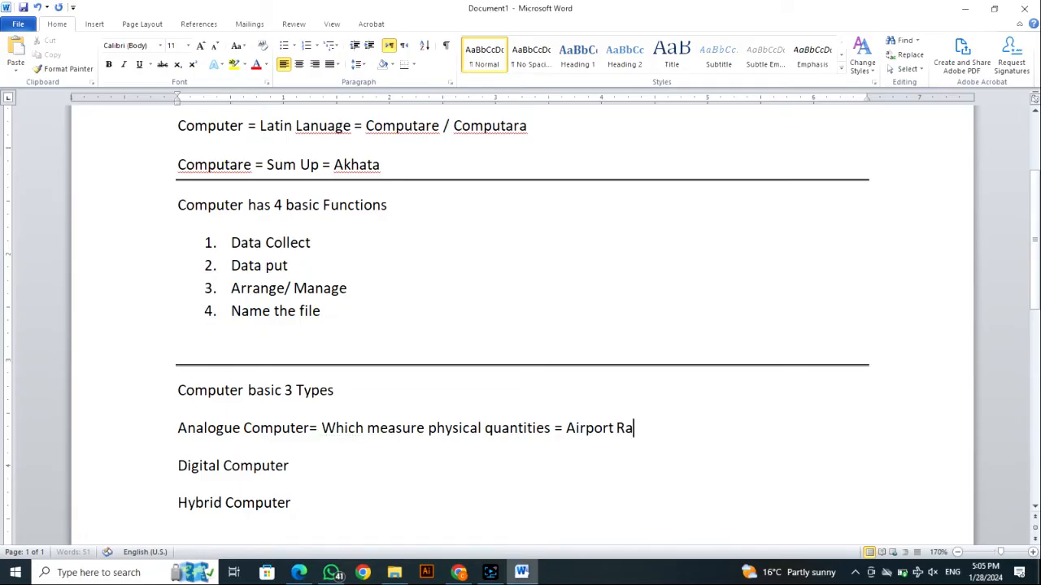
{"action": "type", "text": "dars, Fire Alaram"}
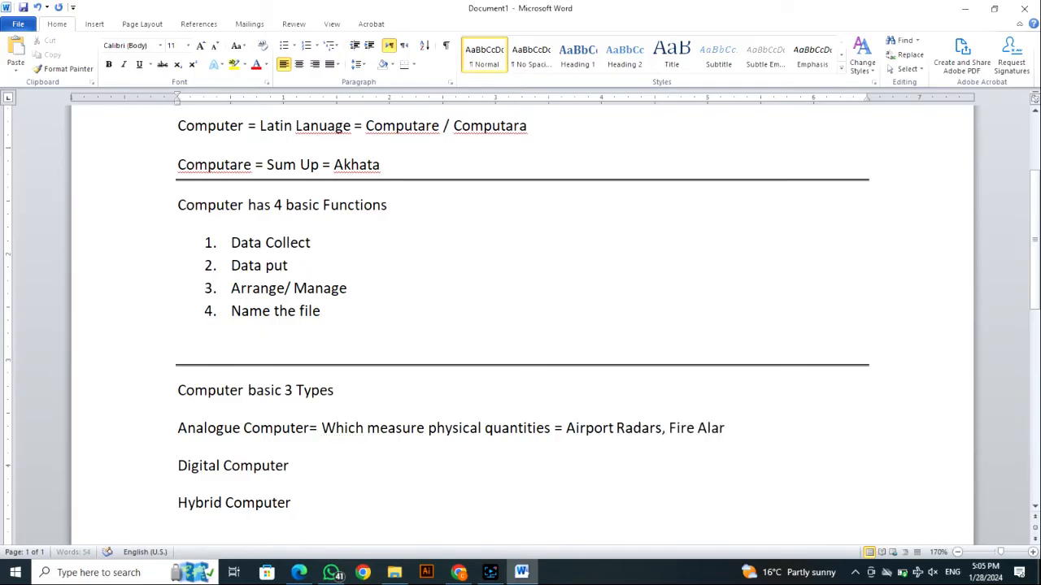
{"action": "key", "text": "BackSpace"}
{"action": "key", "text": "BackSpace"}
{"action": "type", "text": "m"}
{"action": "type", "text": ", Ships"}
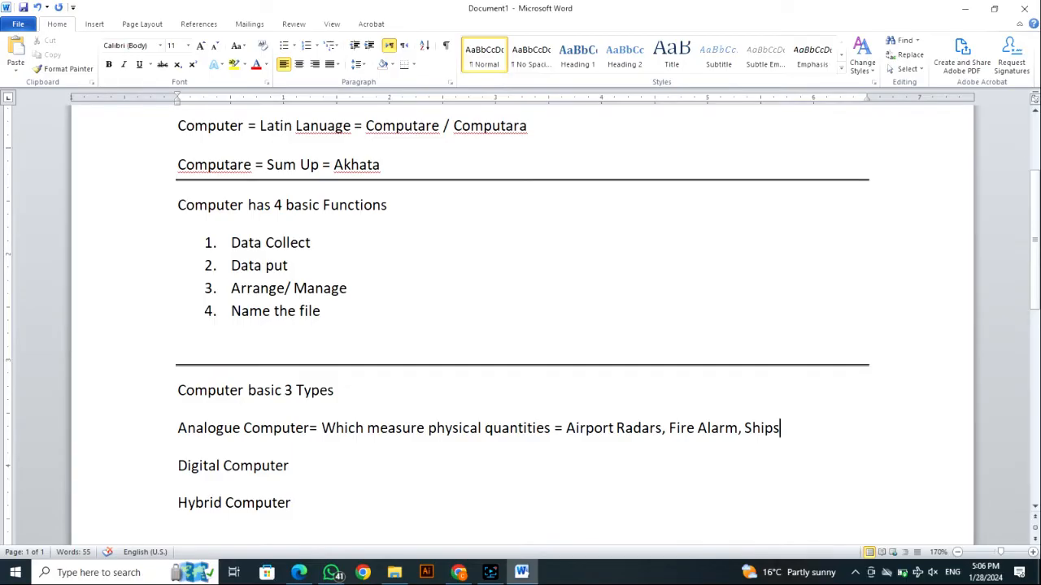
- Add the definition "= which work on Digital System / Binary System (0,1)" to the Digital Computer line
{"action": "left_click", "coordinate": [289, 465]}
{"action": "type", "text": "="}
{"action": "type", "text": "whic"}
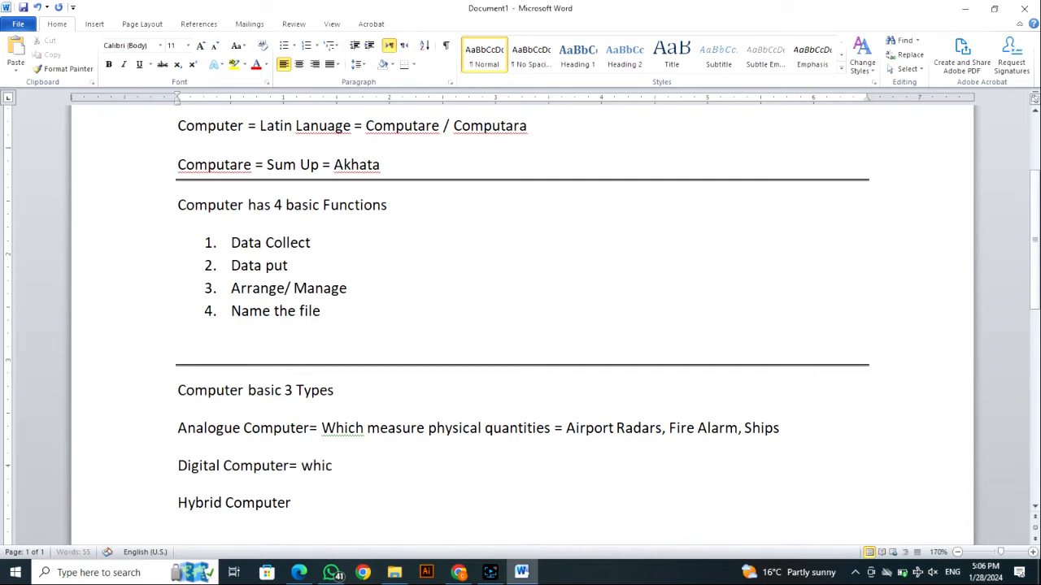
{"action": "type", "text": "h work on Digital Sys"}
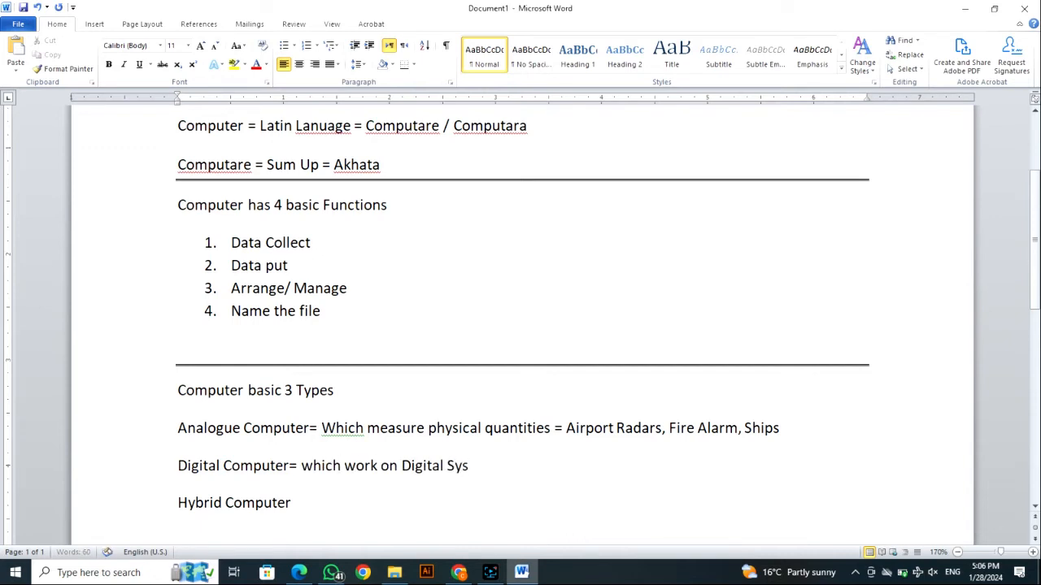
{"action": "type", "text": "tem / Binary System "}
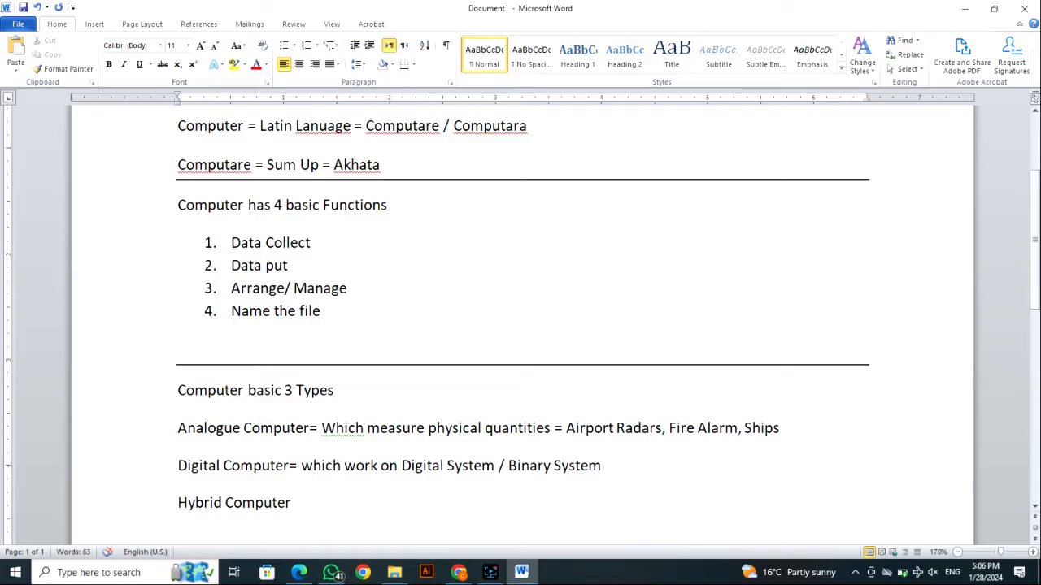
{"action": "type", "text": "(0,1) ="}
- Append the examples "= Office, Parks, Shops" to the end of the Digital Computer line
{"action": "type", "text": "Office,"}
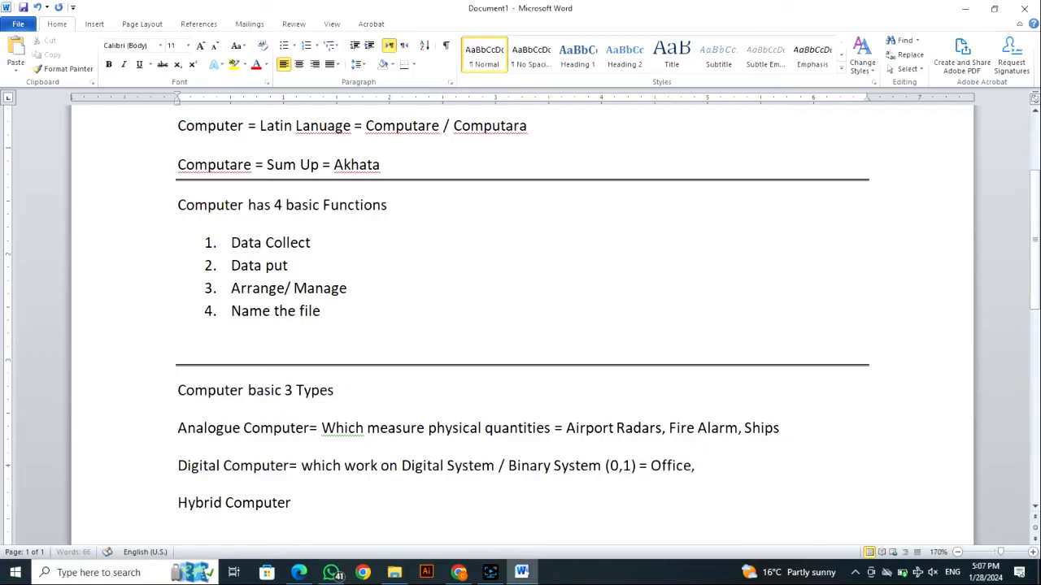
{"action": "type", "text": " Parks, Shops"}
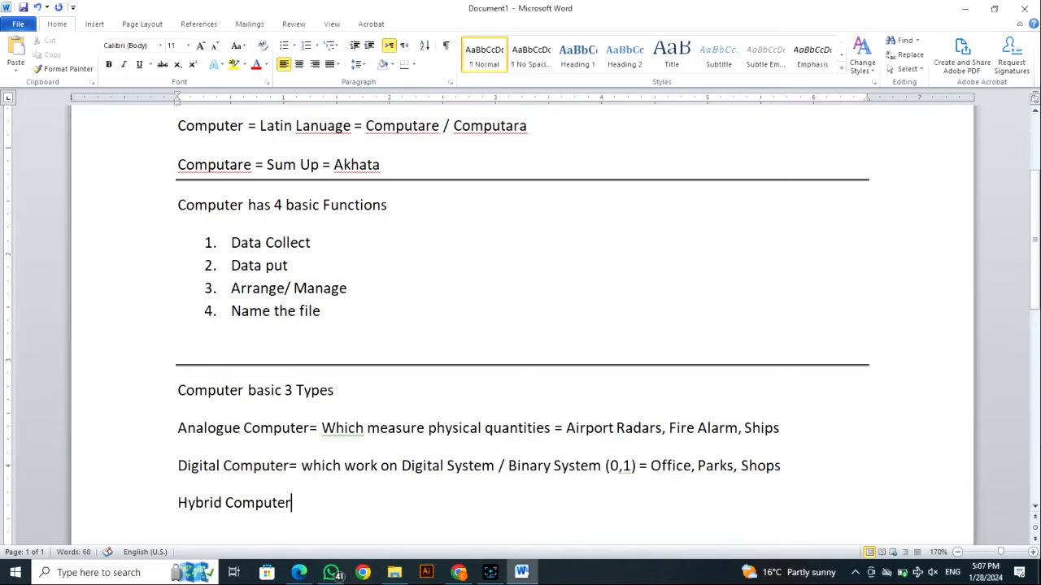
- Add "= Analgoue and Digital Computer =" after Hybrid Computer
{"action": "type", "text": "="}
{"action": "type", "text": "Analgoue"}
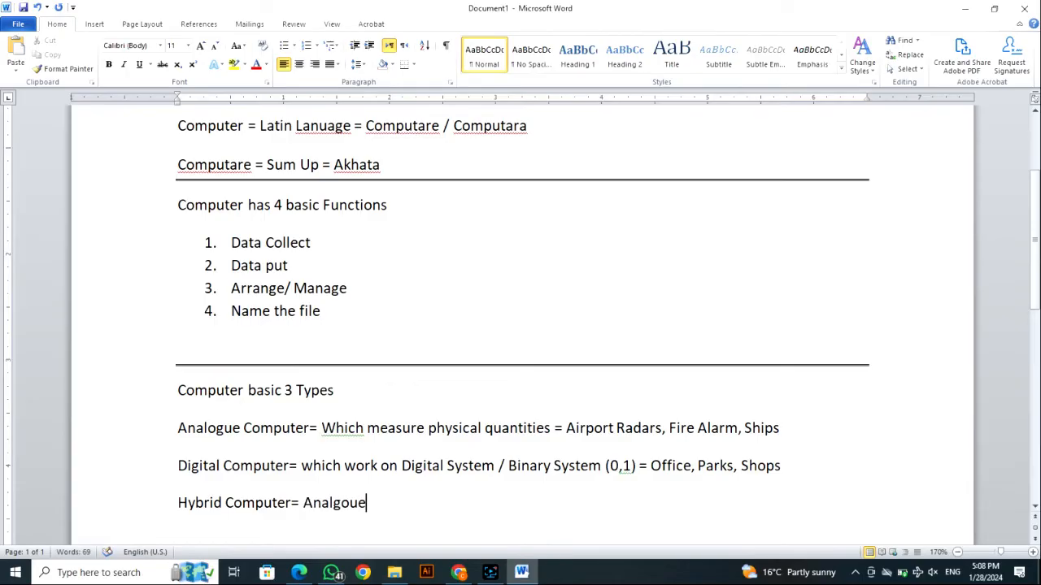
{"action": "type", "text": " and Difi"}
{"action": "key", "text": "BackSpace"}
{"action": "key", "text": "BackSpace"}
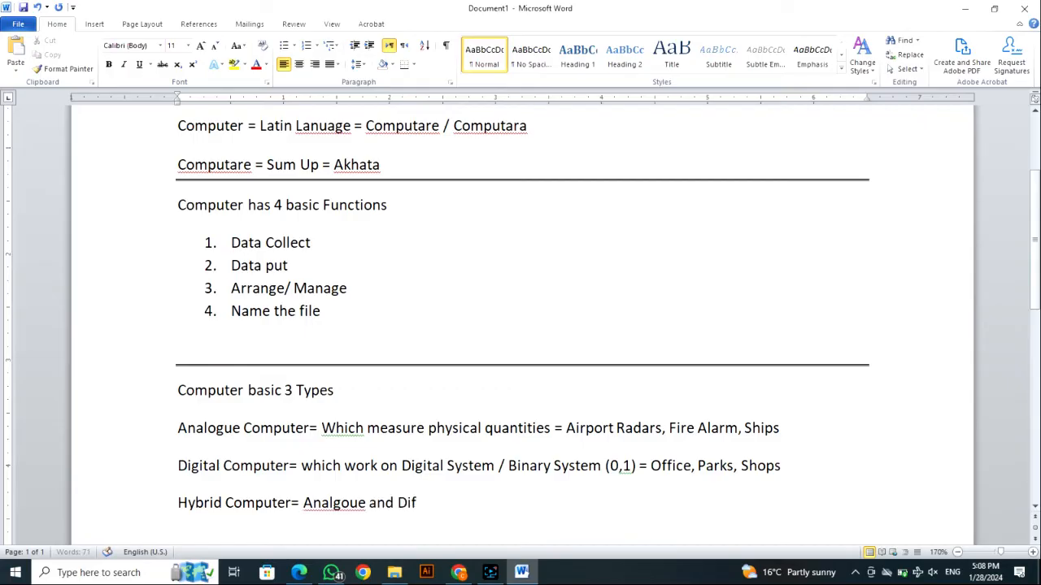
{"action": "type", "text": "gital Computer"}
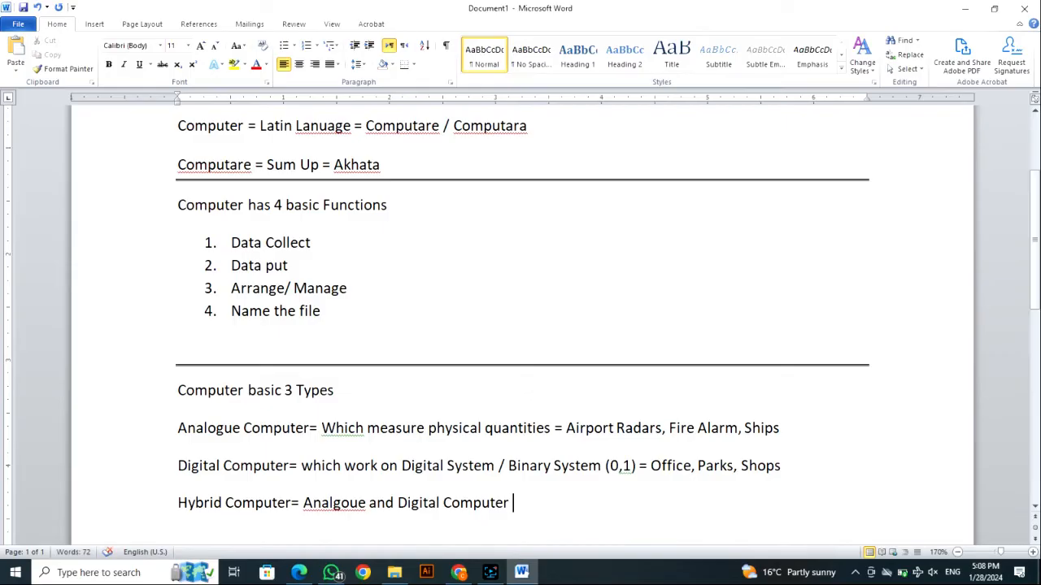
{"action": "type", "text": " ="}
{"action": "key", "text": "alt"}
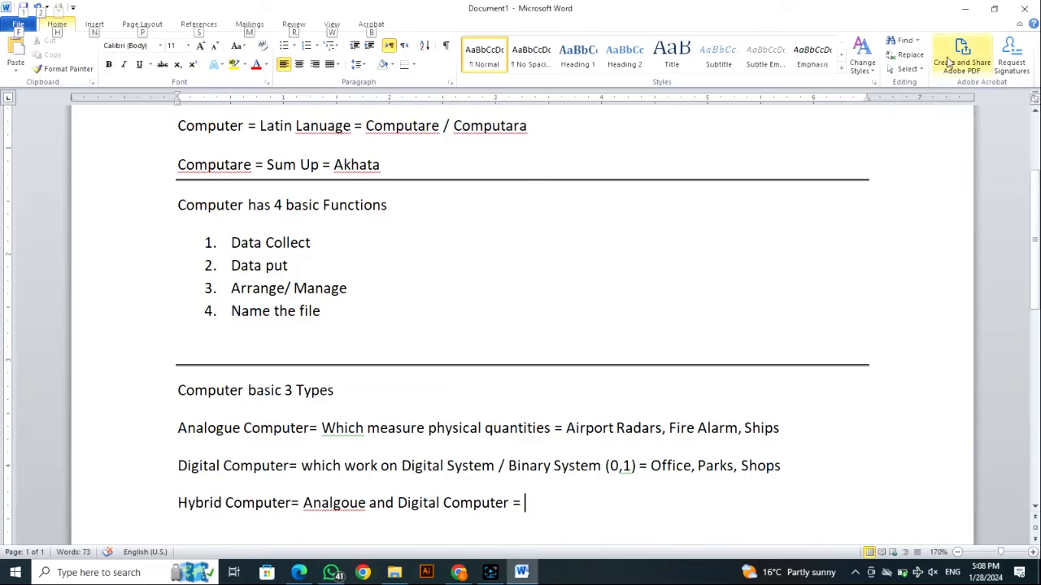
{"action": "key", "text": "p"}
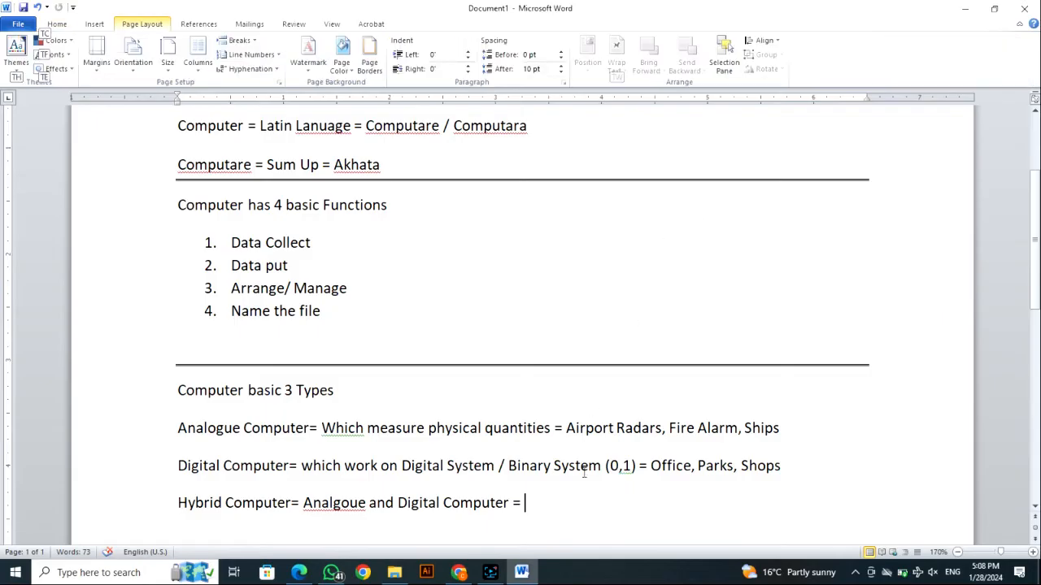
{"action": "left_click", "coordinate": [575, 466]}
{"action": "left_click", "coordinate": [537, 512]}
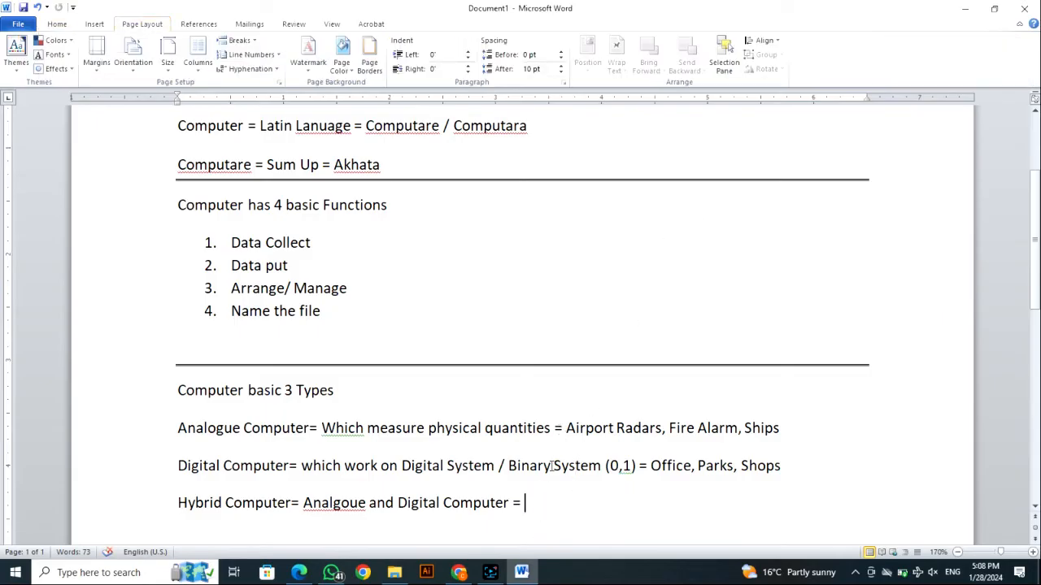
- Finish the Hybrid Computer line with the example "Petrol Pumps"
{"action": "type", "text": "Petrol Ou"}
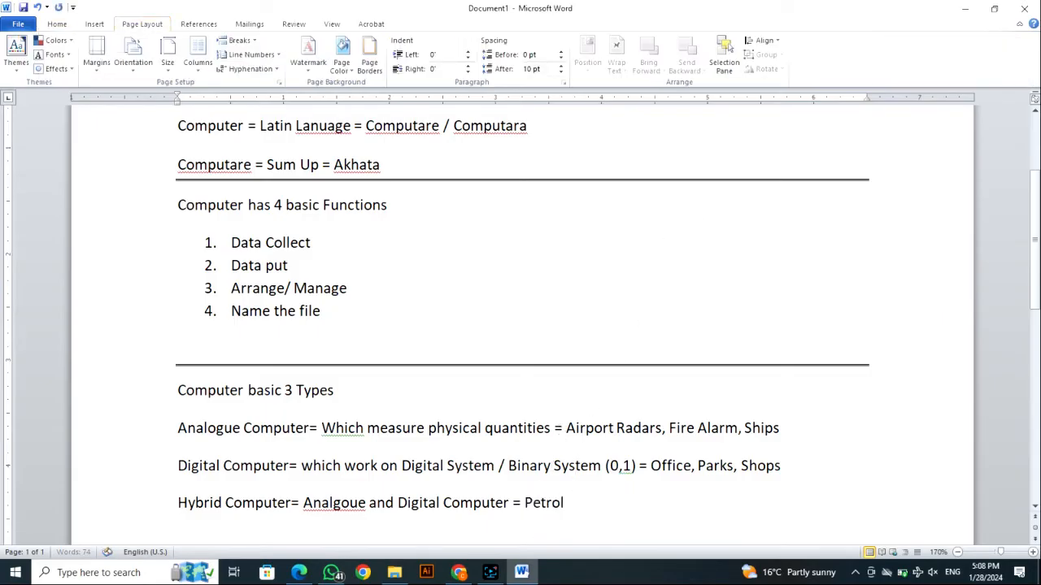
{"action": "key", "text": "BackSpace"}
{"action": "key", "text": "BackSpace"}
{"action": "type", "text": "PUm"}
{"action": "key", "text": "BackSpace"}
{"action": "key", "text": "BackSpace"}
{"action": "type", "text": "umos"}
{"action": "key", "text": "BackSpace"}
{"action": "key", "text": "BackSpace"}
{"action": "type", "text": "ps"}
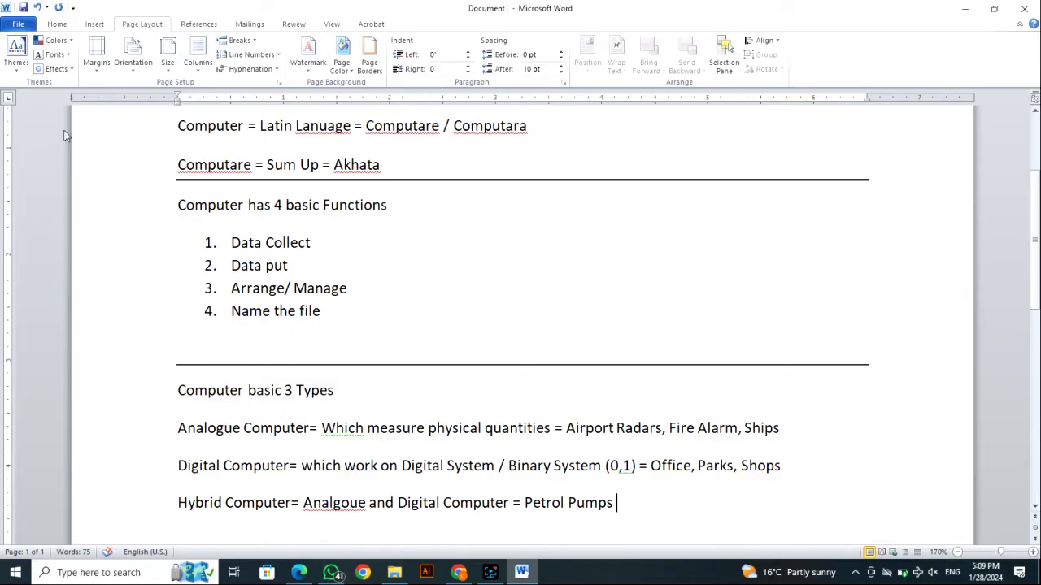
- Review the Analogue, Digital and Hybrid Computer lines, highlighting the term "Analogue Computer" and the example "Petrol Pumps"
{"action": "scroll", "coordinate": [243, 436], "scroll_direction": "down", "scroll_amount": 1}
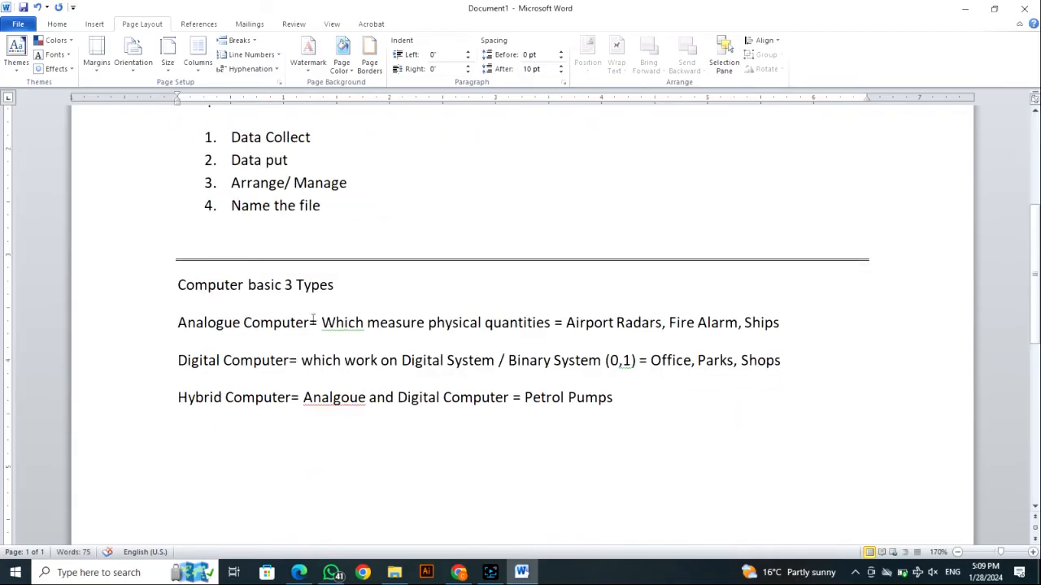
{"action": "left_click_drag", "start_coordinate": [312, 321], "coordinate": [178, 322]}
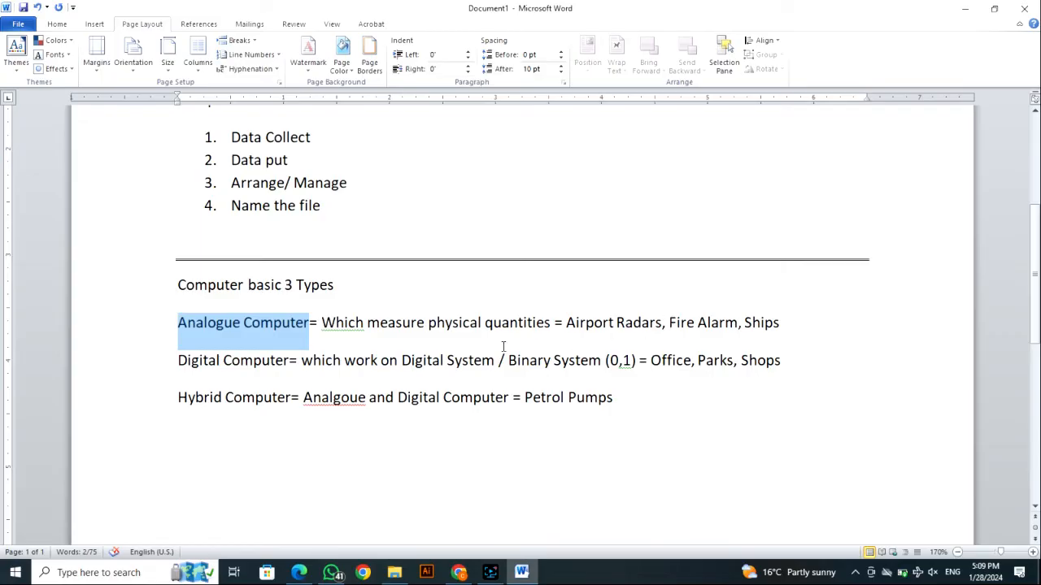
{"action": "left_click", "coordinate": [365, 323]}
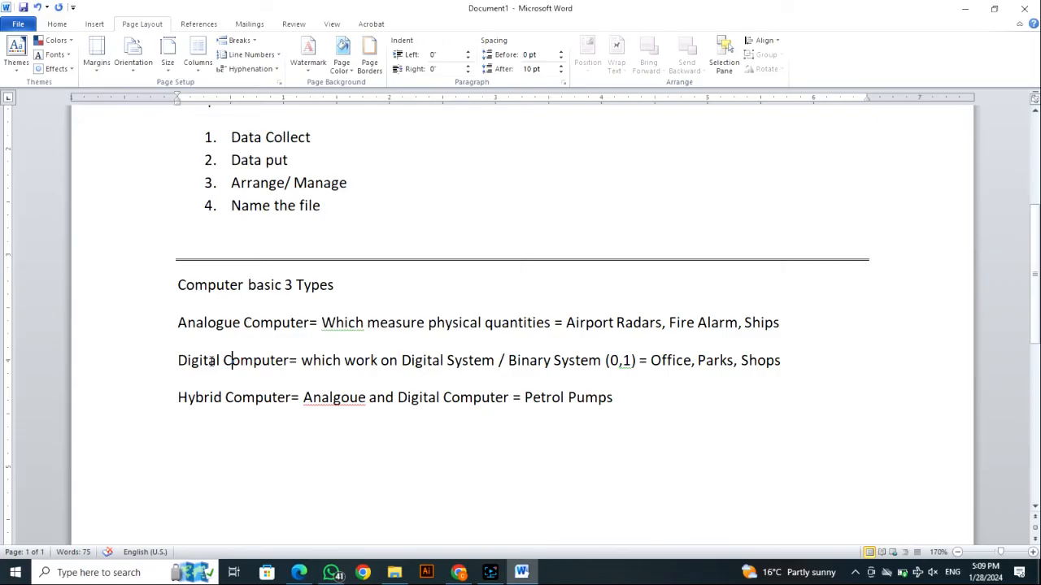
{"action": "left_click", "coordinate": [209, 361]}
{"action": "left_click", "coordinate": [210, 404]}
{"action": "left_click", "coordinate": [343, 390]}
{"action": "left_click_drag", "start_coordinate": [523, 398], "coordinate": [610, 398]}
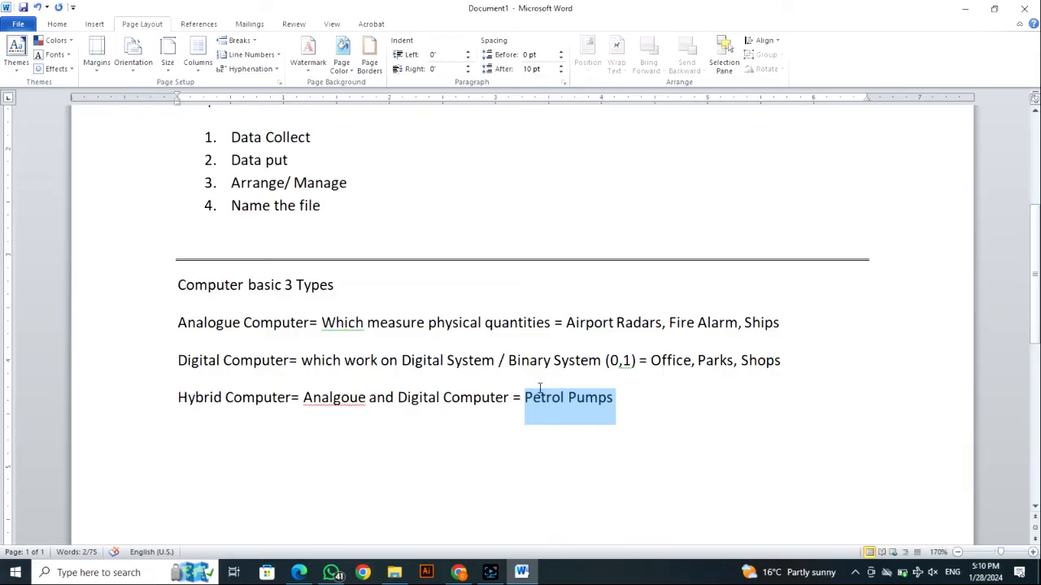
- Insert an automatic double horizontal line below the Hybrid Computer line
{"action": "left_click", "coordinate": [616, 399]}
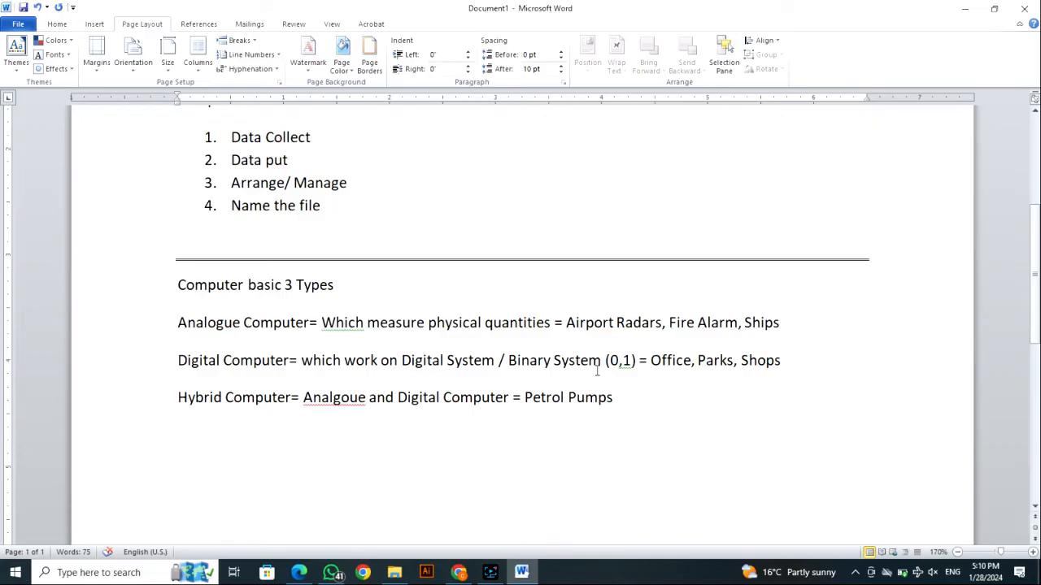
{"action": "key", "text": "Return"}
{"action": "type", "text": "==="}
{"action": "key", "text": "Return"}
- Write the heading line "Computer Basic 2 Components" below the new double line
{"action": "type", "text": "Comp"}
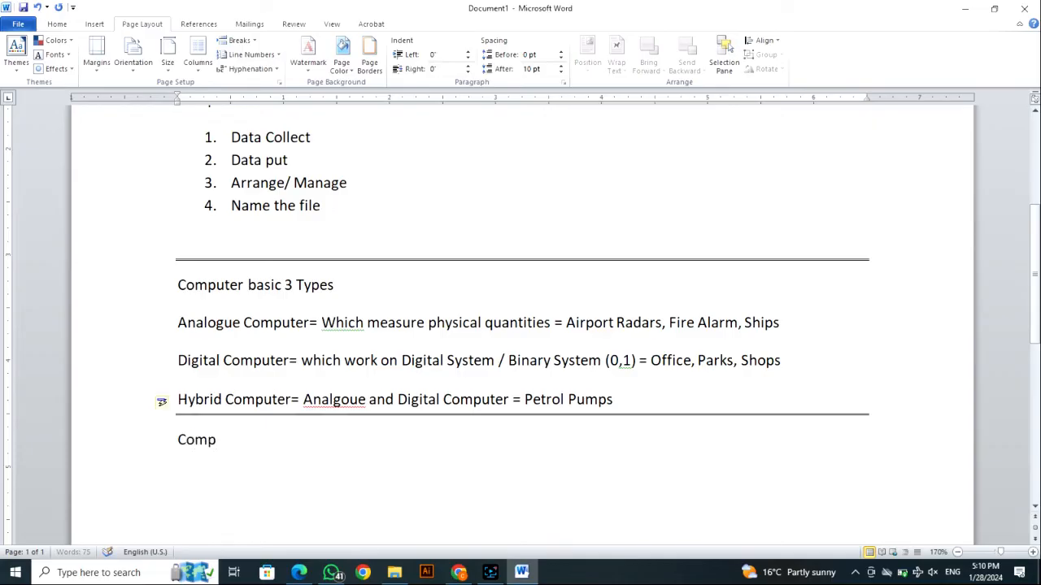
{"action": "type", "text": "uter Basic 2 C"}
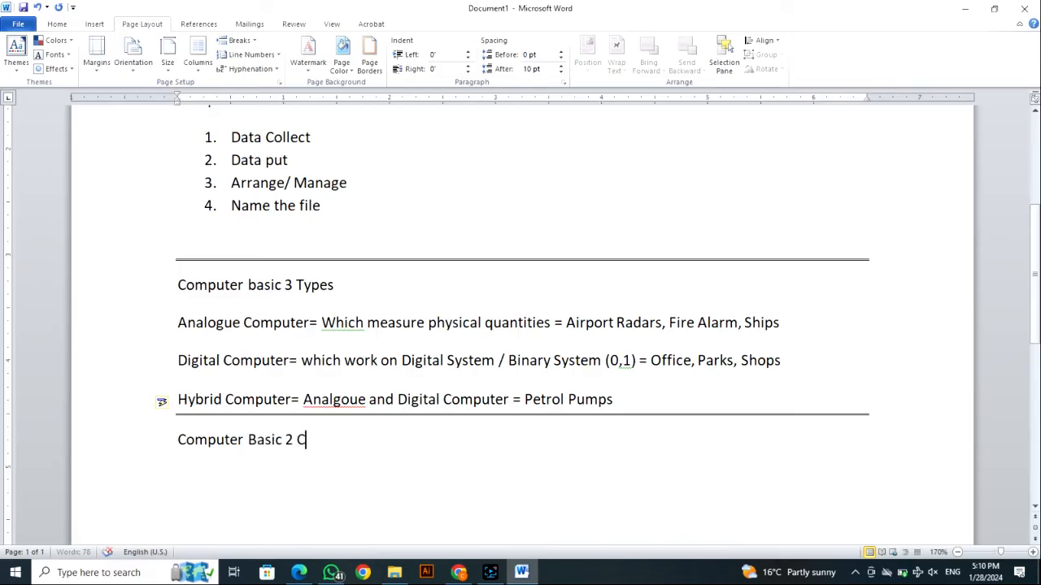
{"action": "type", "text": "omponenet"}
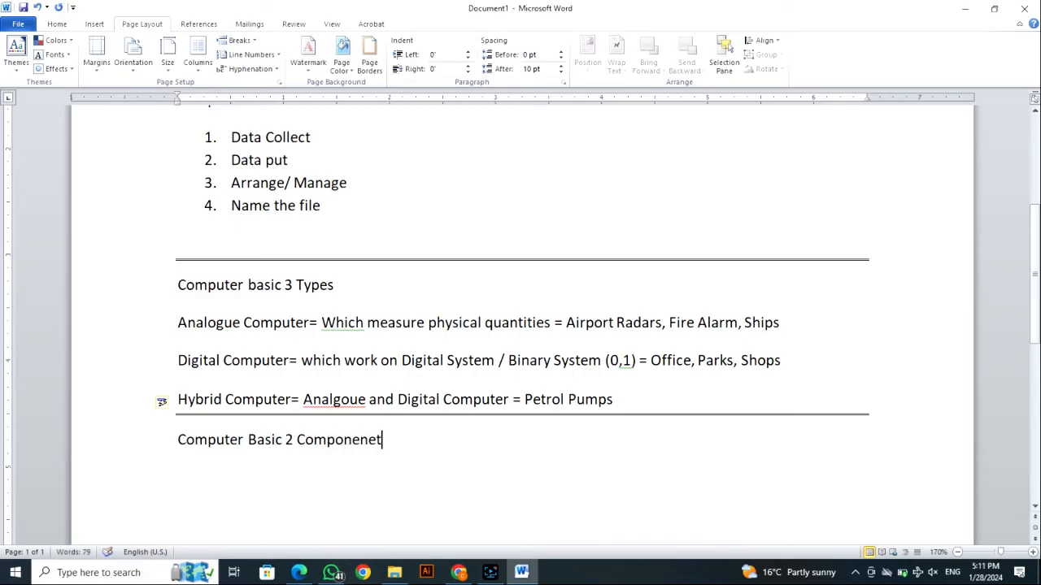
{"action": "key", "text": "BackSpace"}
{"action": "key", "text": "BackSpace"}
{"action": "type", "text": "ts"}
- Create a numbered list under the components heading with the items "Hardware" and "Software"
{"action": "key", "text": "Return"}
{"action": "type", "text": "1. Harwa"}
{"action": "key", "text": "BackSpace"}
{"action": "key", "text": "BackSpace"}
{"action": "type", "text": "d"}
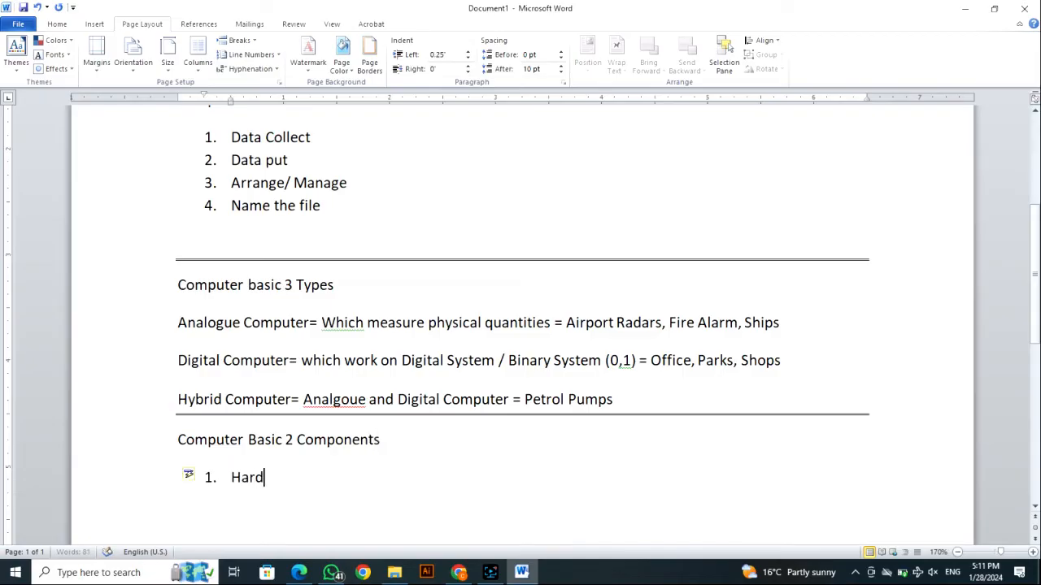
{"action": "type", "text": "ware"}
{"action": "key", "text": "Return"}
{"action": "type", "text": "Software"}
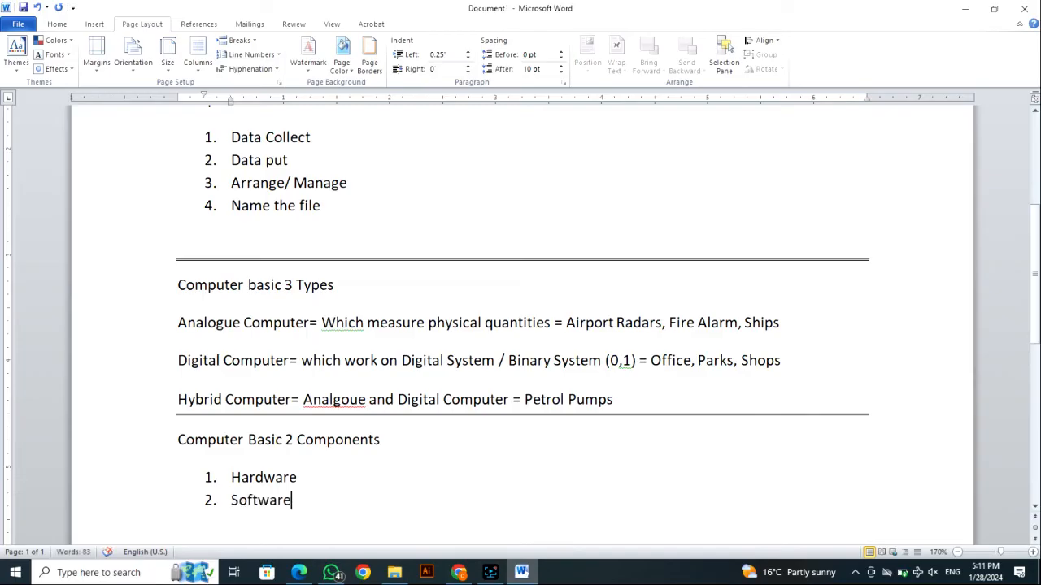
- Add the definition "= the Parts of Computer which we can touch" to the Hardware item
{"action": "left_click", "coordinate": [372, 472]}
{"action": "type", "text": "= the a"}
{"action": "key", "text": "BackSpace"}
{"action": "type", "text": "Parts"}
{"action": "key", "text": "BackSpace"}
{"action": "type", "text": "s of Computer whi"}
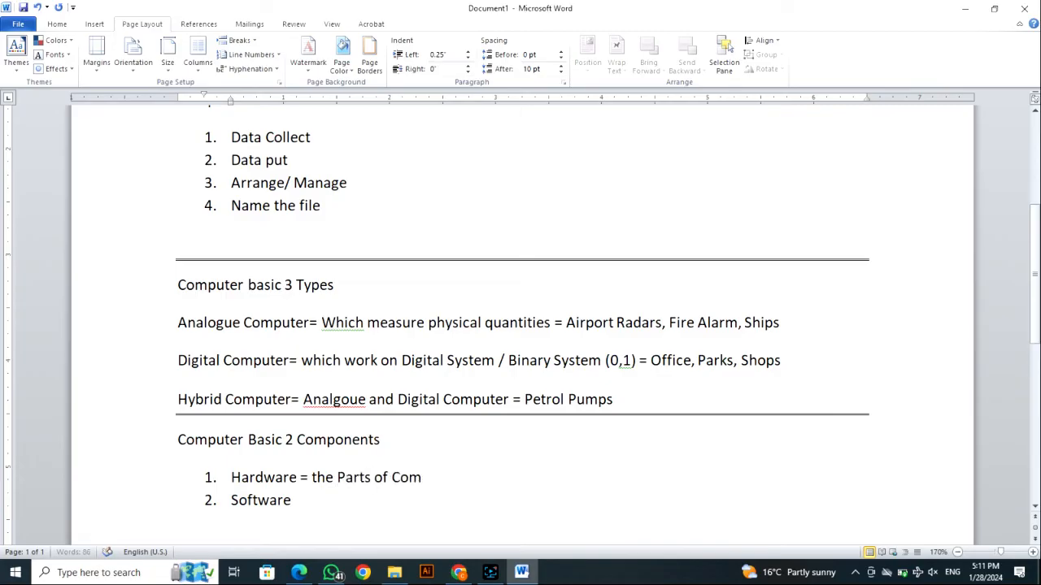
{"action": "type", "text": "h we"}
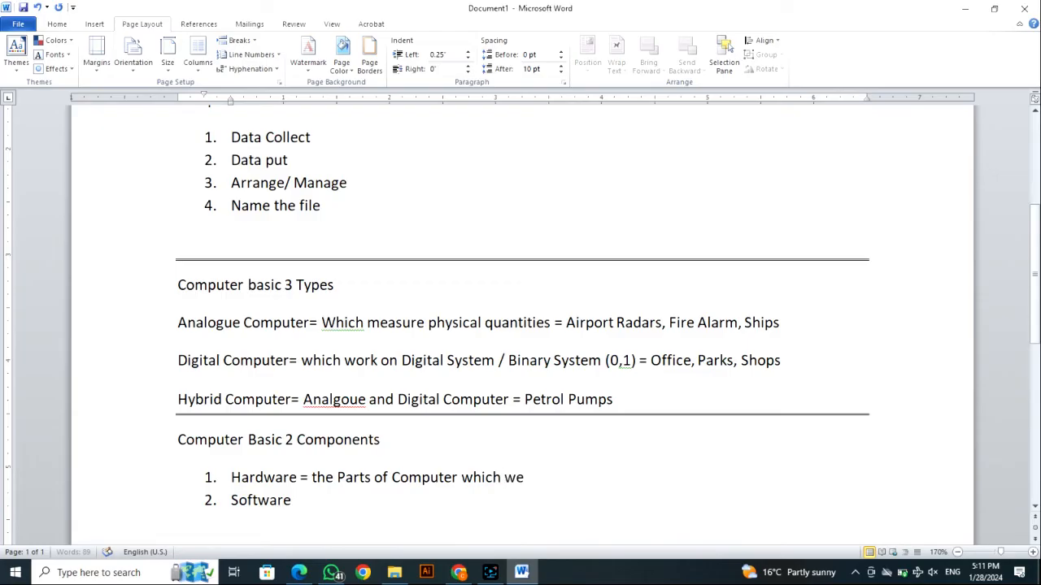
{"action": "type", "text": " can touch "}
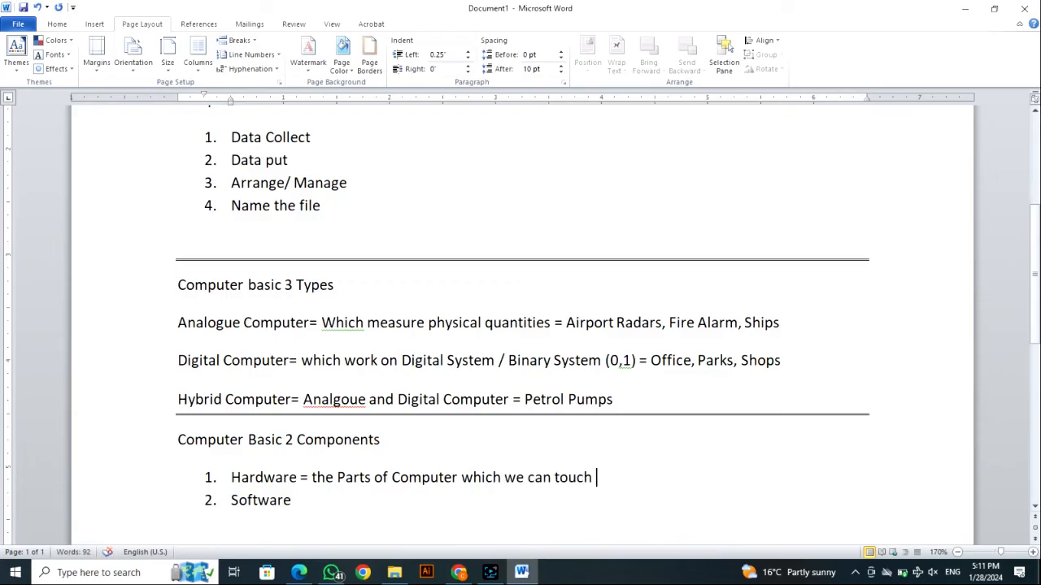
{"action": "type", "text": "-"}
- Append the examples "= Mouse, LCD, CPU" to the end of the Hardware item
{"action": "key", "text": "BackSpace"}
{"action": "type", "text": "= Mouse, LCD"}
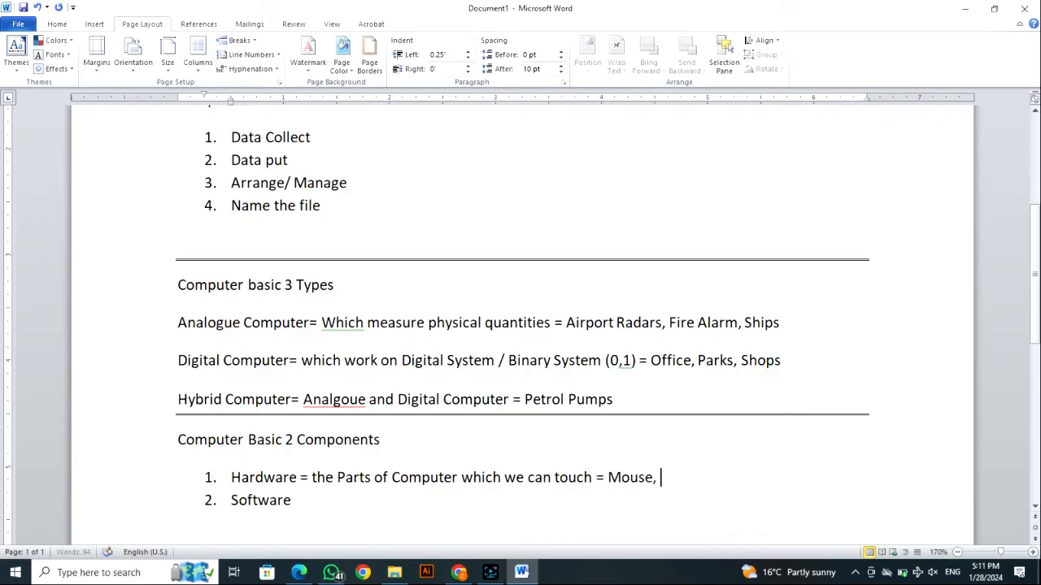
{"action": "type", "text": ", CPU"}
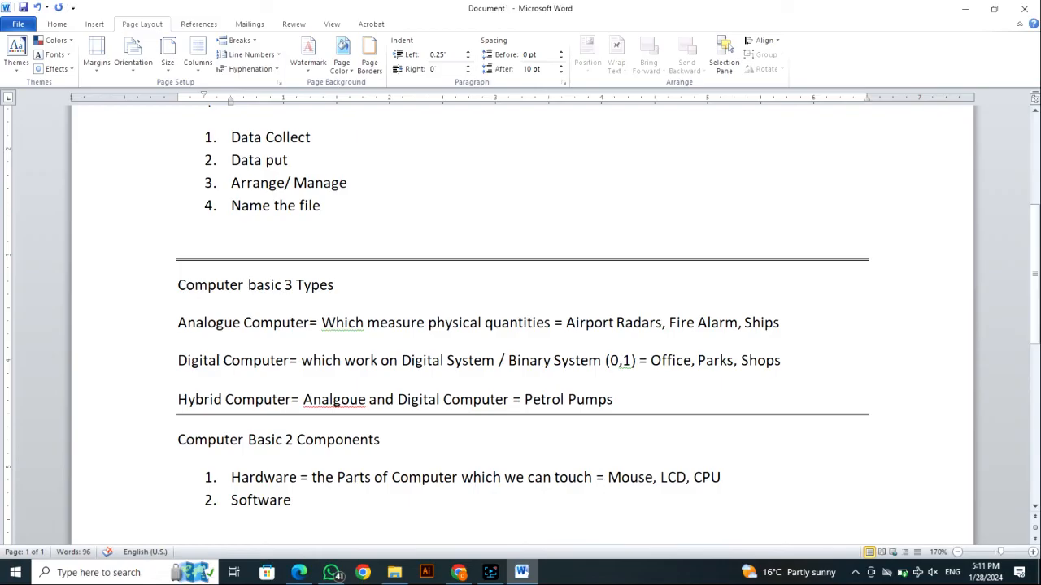
- Add the definition "= The Programs which Help to run the Computer" to the Software item
{"action": "left_click", "coordinate": [291, 500]}
{"action": "type", "text": "="}
{"action": "type", "text": "The Programs w"}
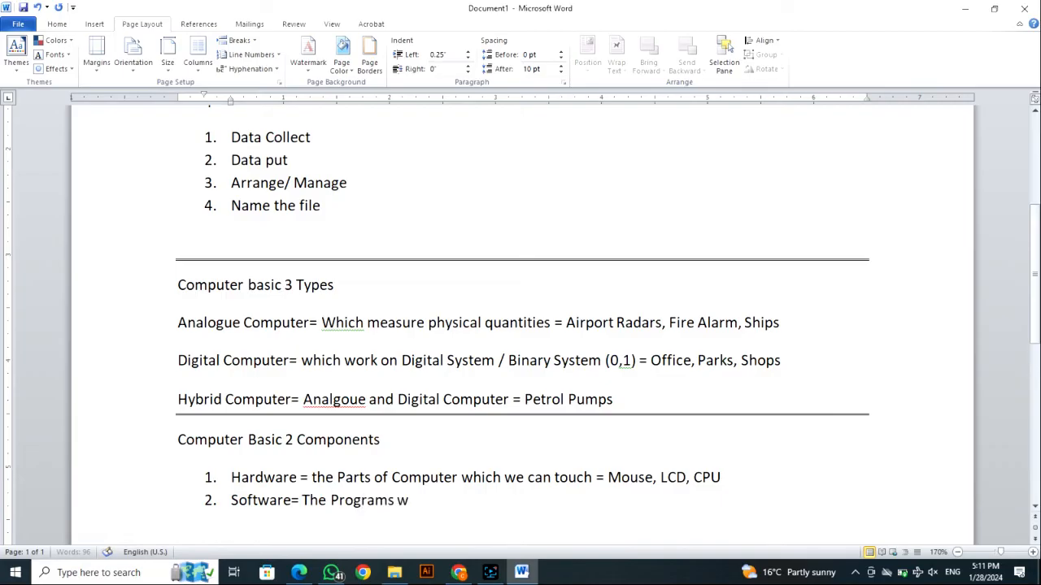
{"action": "type", "text": "hich Help "}
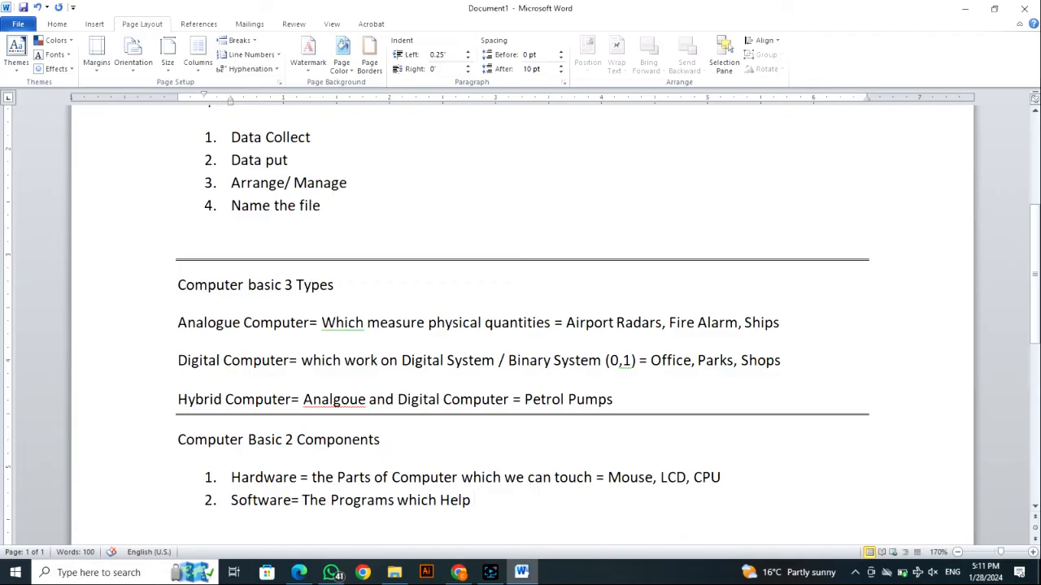
{"action": "type", "text": "to run the Computer is"}
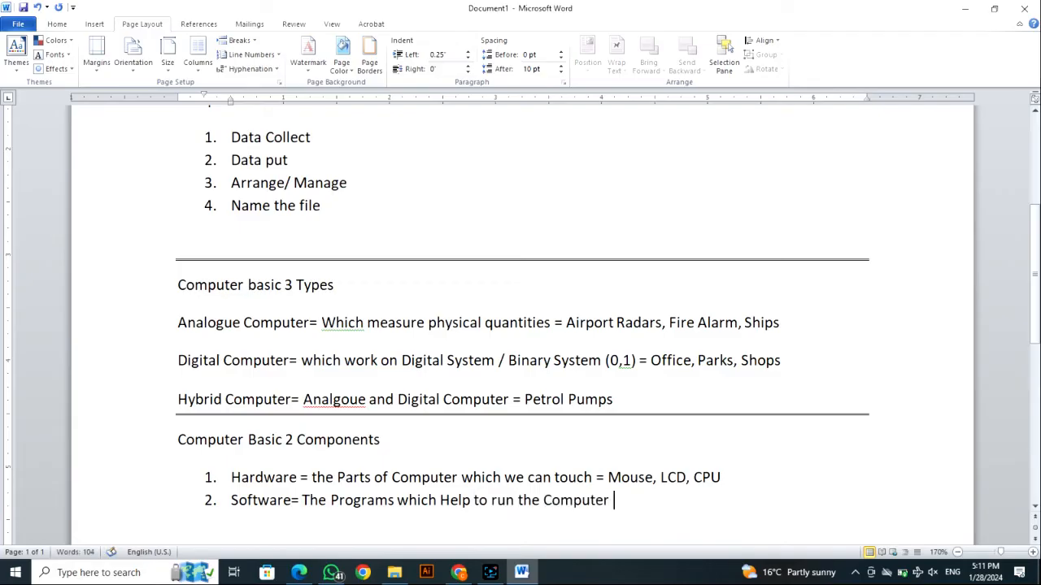
{"action": "key", "text": "BackSpace"}
{"action": "key", "text": "BackSpace"}
- Append the examples "= MS Office, Google Chrome Etc" to the end of the Software item
{"action": "type", "text": "="}
{"action": "type", "text": "MS WORD"}
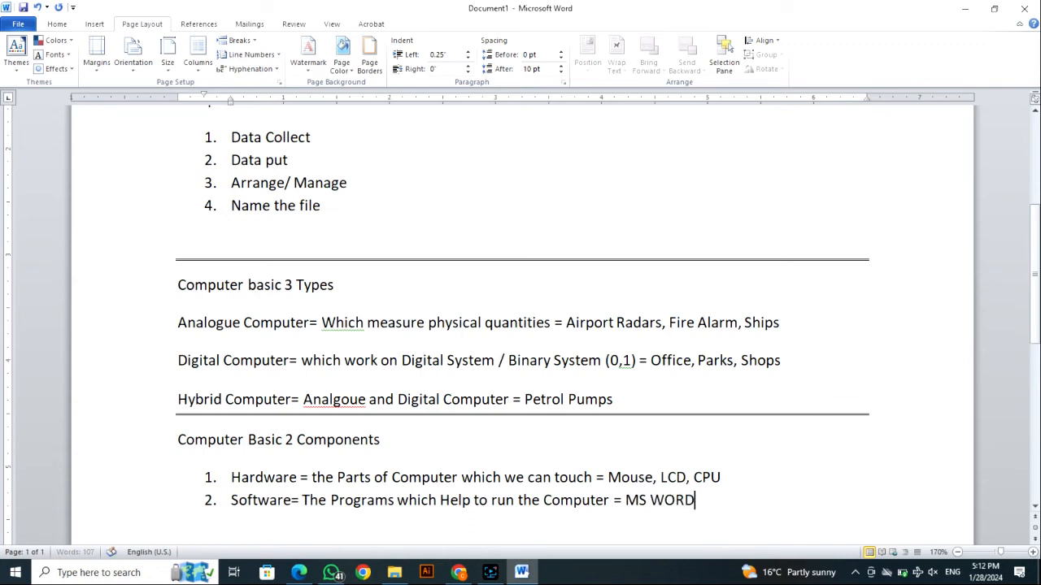
{"action": "key", "text": "BackSpace"}
{"action": "key", "text": "BackSpace"}
{"action": "key", "text": "BackSpace"}
{"action": "key", "text": "BackSpace"}
{"action": "type", "text": "Office, Google "}
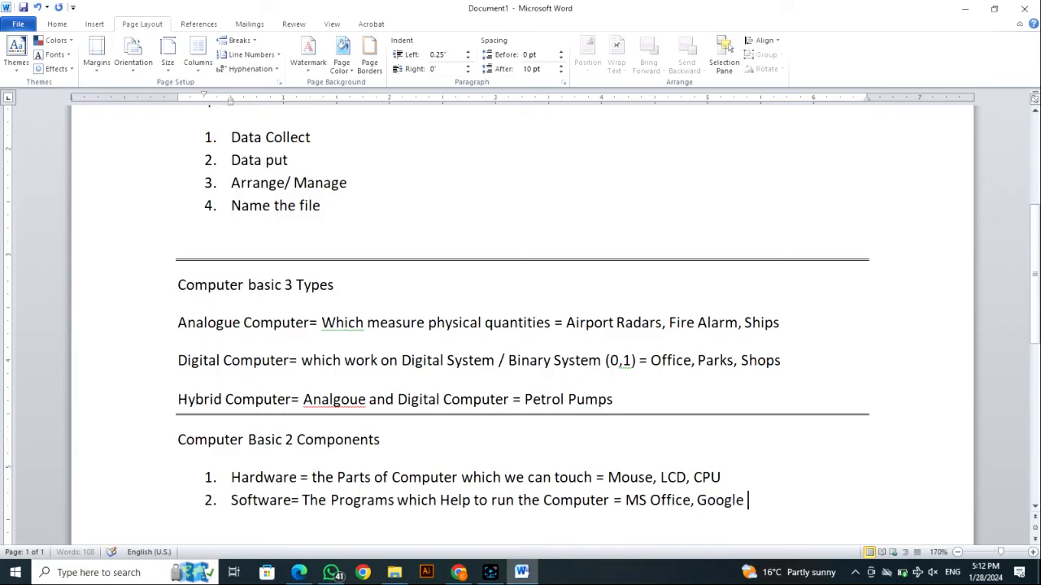
{"action": "type", "text": "Chrome Etc"}
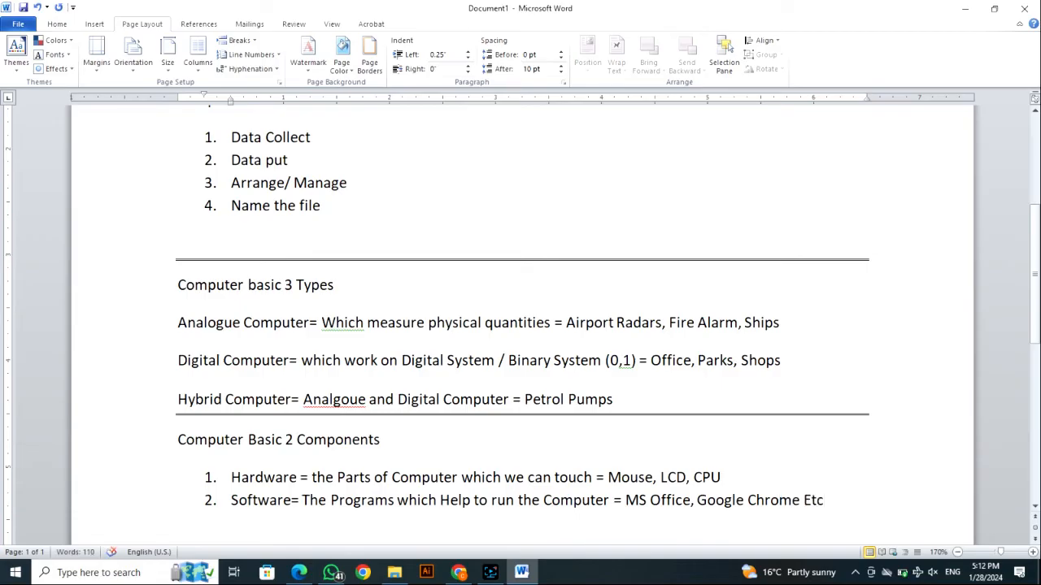
- Review the finished notes from the title through the functions and types to the two components
{"action": "scroll", "coordinate": [269, 229], "scroll_direction": "up", "scroll_amount": 5}
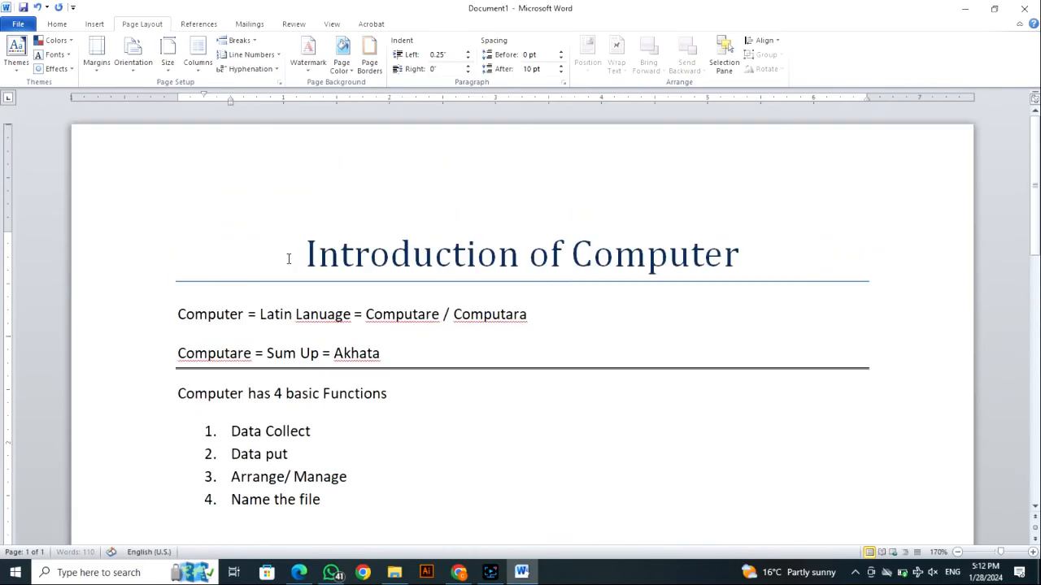
{"action": "scroll", "coordinate": [319, 246], "scroll_direction": "down", "scroll_amount": 2}
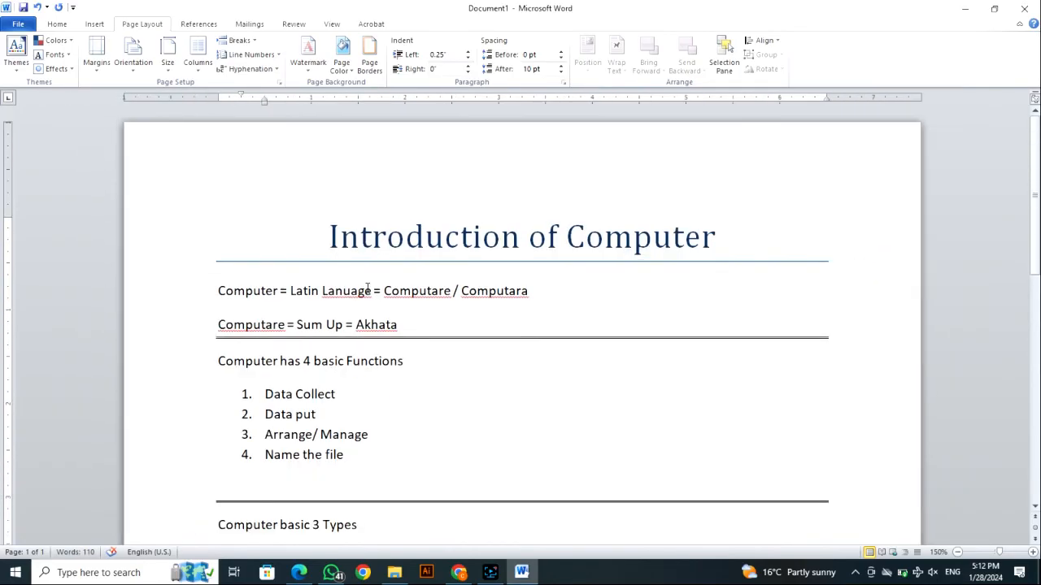
{"action": "scroll", "coordinate": [366, 289], "scroll_direction": "down", "scroll_amount": 1}
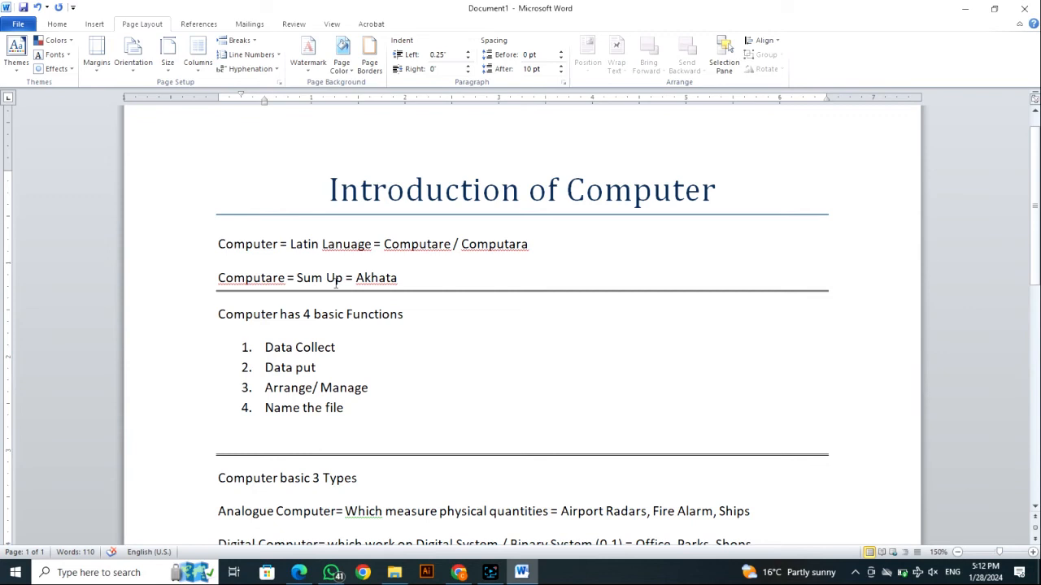
{"action": "scroll", "coordinate": [333, 367], "scroll_direction": "up", "scroll_amount": 2, "text": "ctrl"}
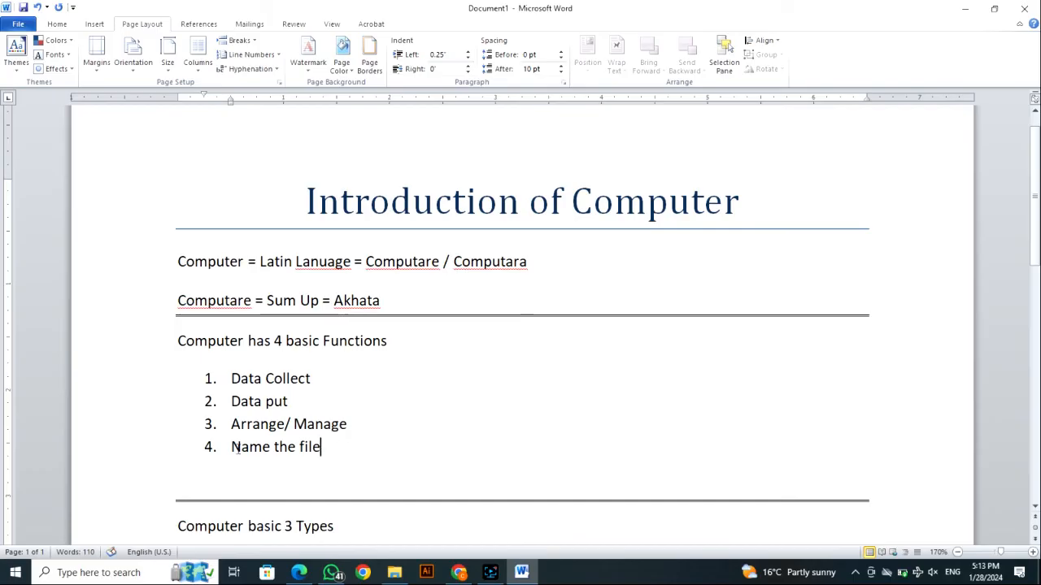
{"action": "scroll", "coordinate": [382, 272], "scroll_direction": "down", "scroll_amount": 3}
{"action": "scroll", "coordinate": [381, 278], "scroll_direction": "down", "scroll_amount": 5}
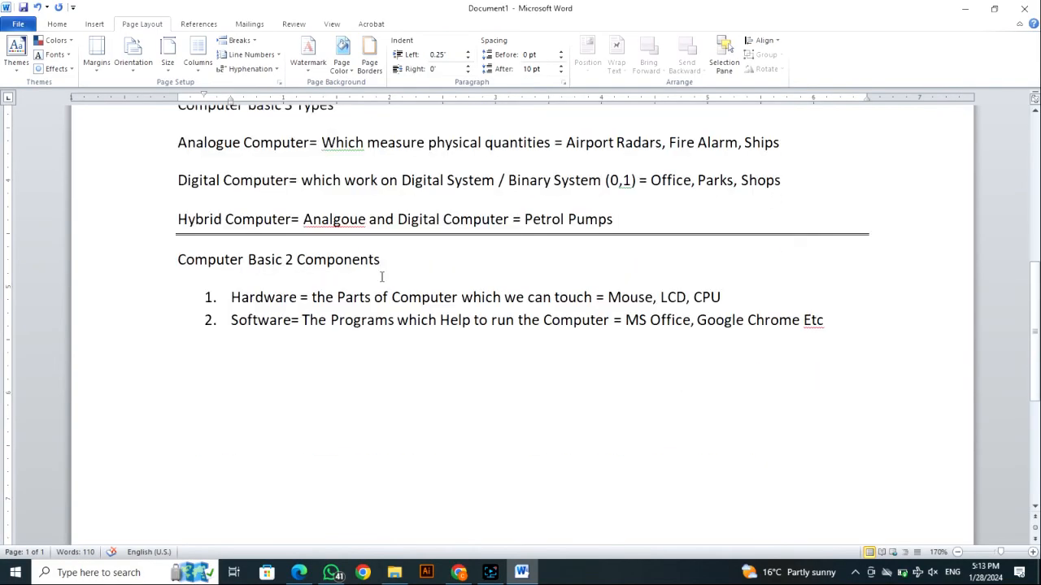
{"action": "scroll", "coordinate": [379, 278], "scroll_direction": "up", "scroll_amount": 9}
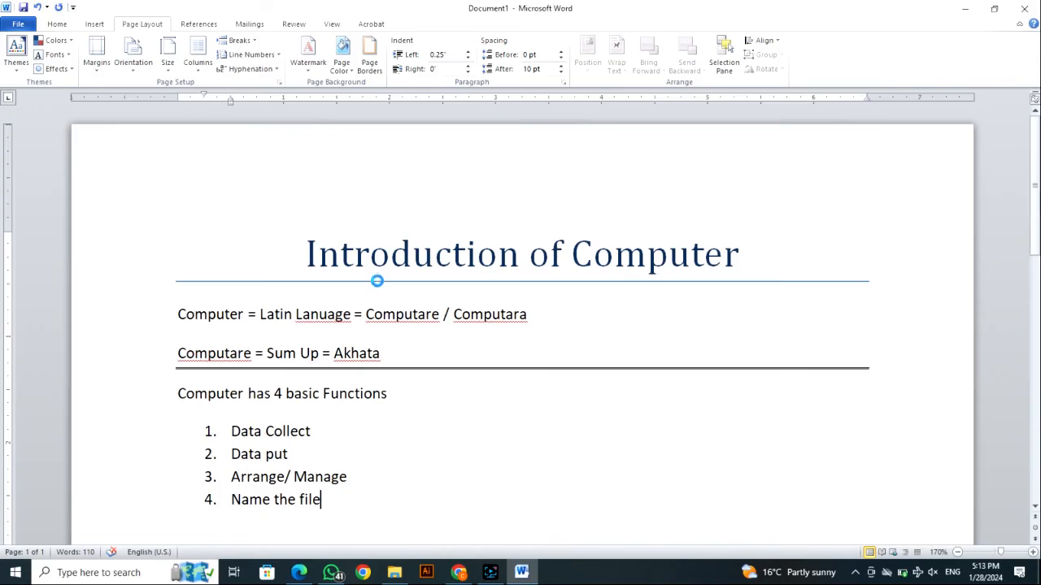
- Save the notes in the Documents folder as a Word document named "Introduction of Computer"
{"action": "key", "text": "ctrl+s"}
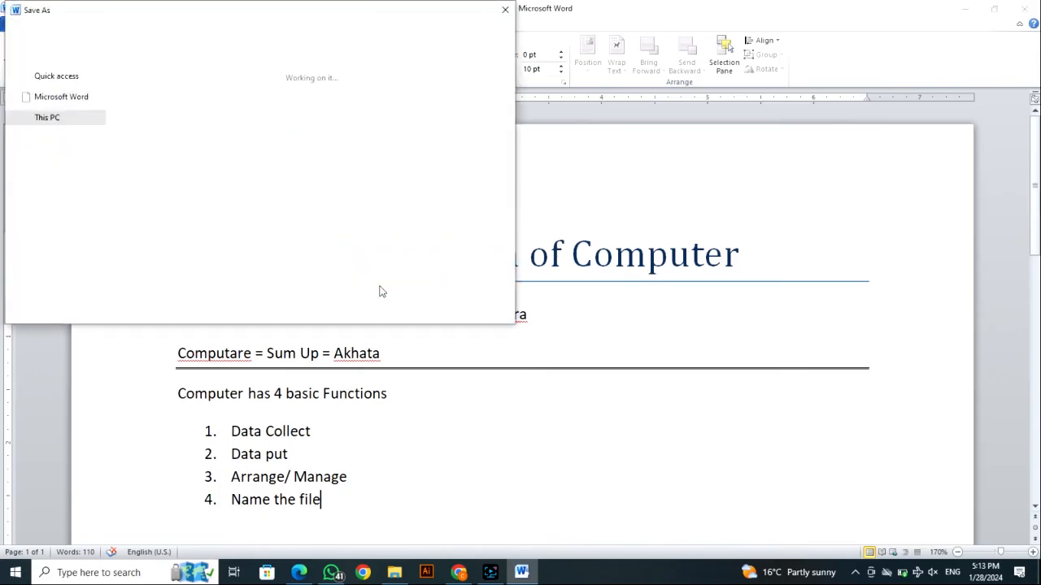
{"action": "type", "text": "In"}
{"action": "key", "text": "BackSpace"}
{"action": "key", "text": "ctrl+z"}
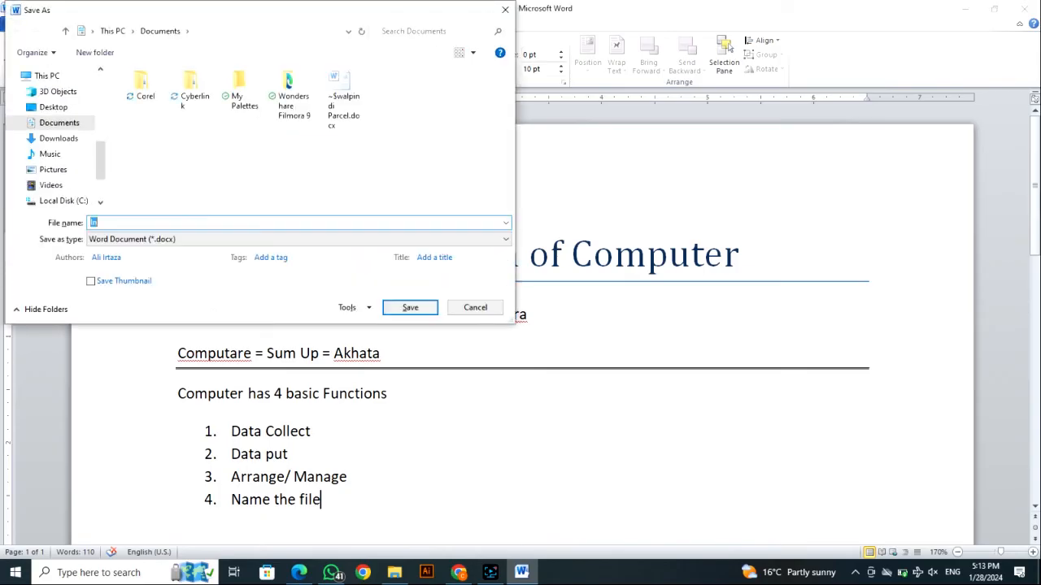
{"action": "type", "text": "Introduction of Cmuter"}
{"action": "key", "text": "BackSpace"}
{"action": "key", "text": "BackSpace"}
{"action": "key", "text": "BackSpace"}
{"action": "key", "text": "BackSpace"}
{"action": "type", "text": "omputer"}
{"action": "key", "text": "Return"}
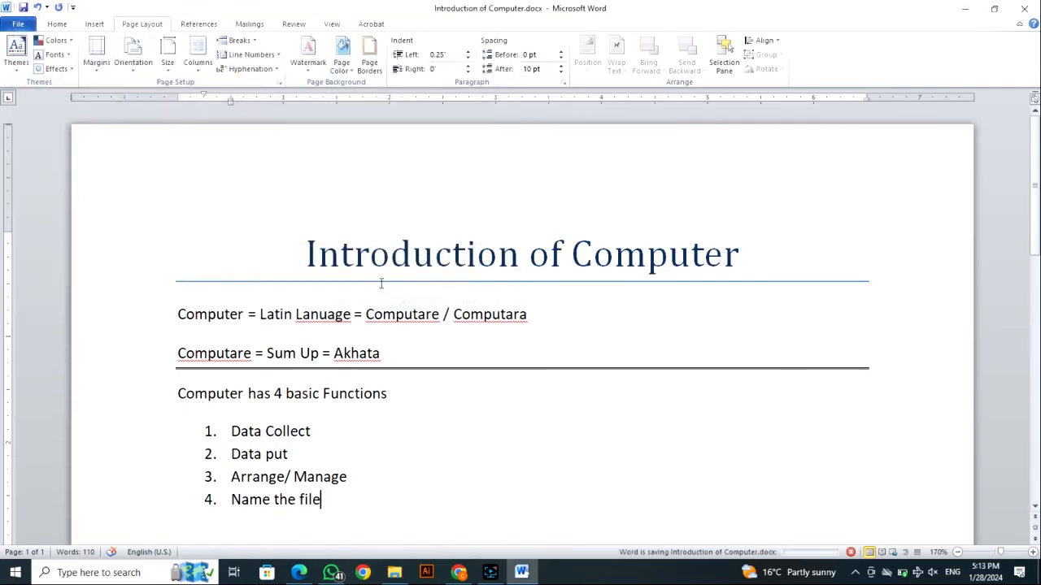
- Go through the saved notes on the four basic functions and the Analogue, Digital and Hybrid computer types
{"action": "scroll", "coordinate": [527, 343], "scroll_direction": "down", "scroll_amount": 1}
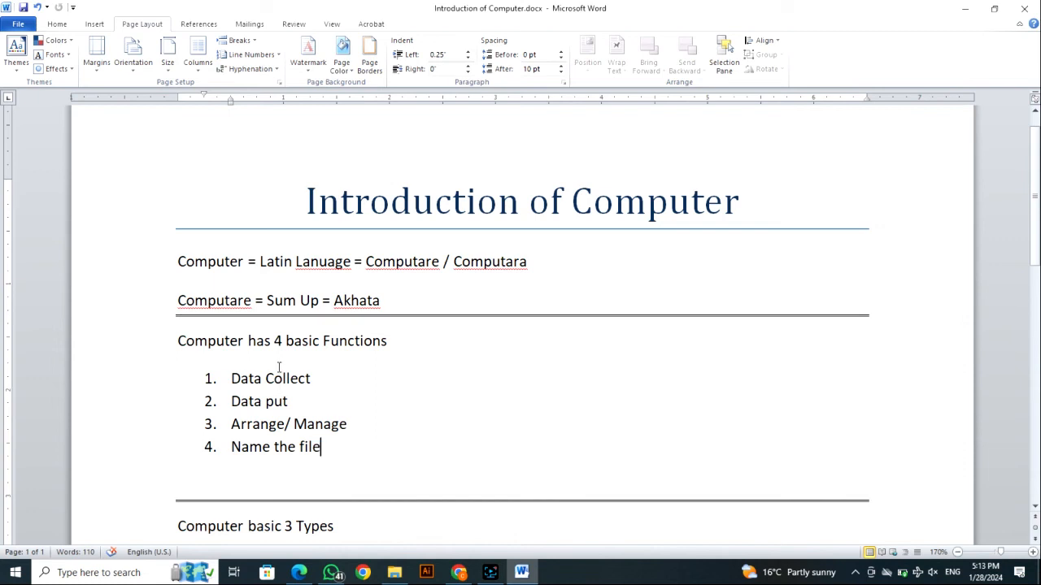
{"action": "scroll", "coordinate": [277, 394], "scroll_direction": "down", "scroll_amount": 2}
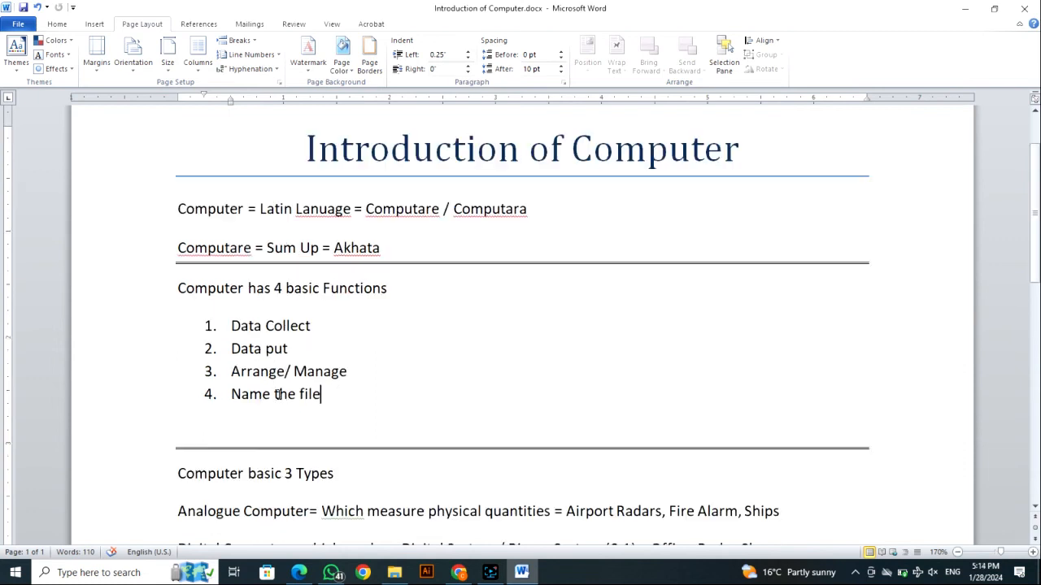
{"action": "mouse_move", "coordinate": [178, 235]}
{"action": "left_mouse_down"}
{"action": "mouse_move", "coordinate": [231, 260]}
{"action": "mouse_move", "coordinate": [325, 361]}
{"action": "mouse_move", "coordinate": [325, 349]}
{"action": "mouse_move", "coordinate": [231, 273]}
{"action": "mouse_move", "coordinate": [171, 240]}
{"action": "left_mouse_up"}
{"action": "left_click", "coordinate": [302, 343]}
{"action": "left_click", "coordinate": [324, 345]}
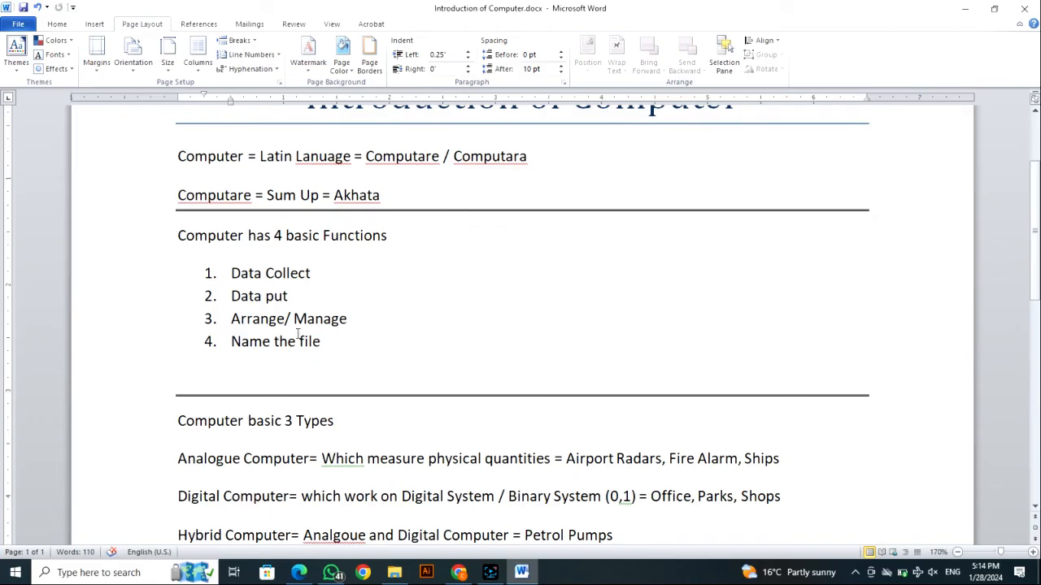
{"action": "scroll", "coordinate": [353, 337], "scroll_direction": "down", "scroll_amount": 1}
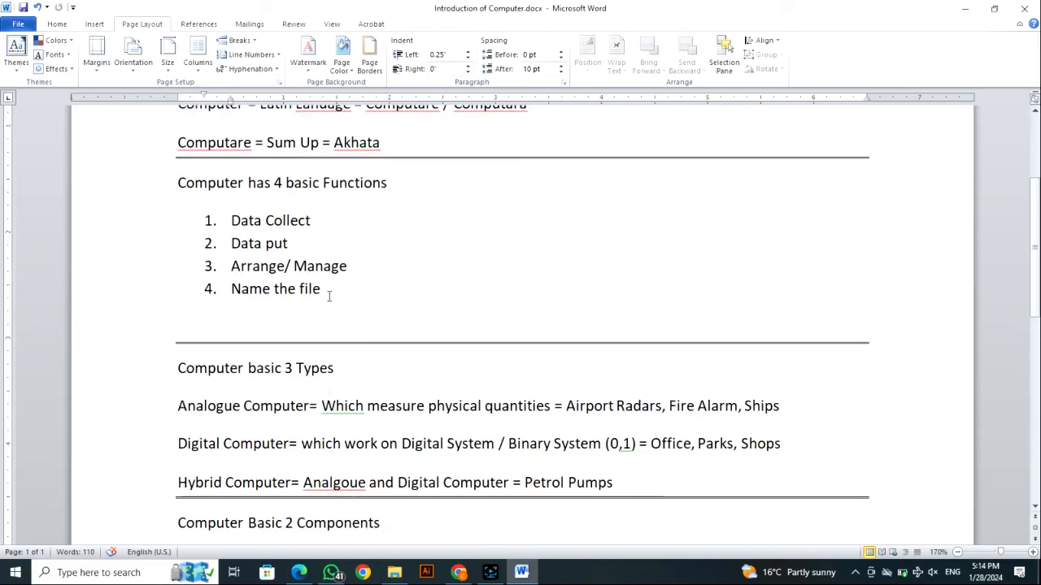
{"action": "left_click", "coordinate": [313, 320]}
{"action": "scroll", "coordinate": [337, 370], "scroll_direction": "down", "scroll_amount": 2}
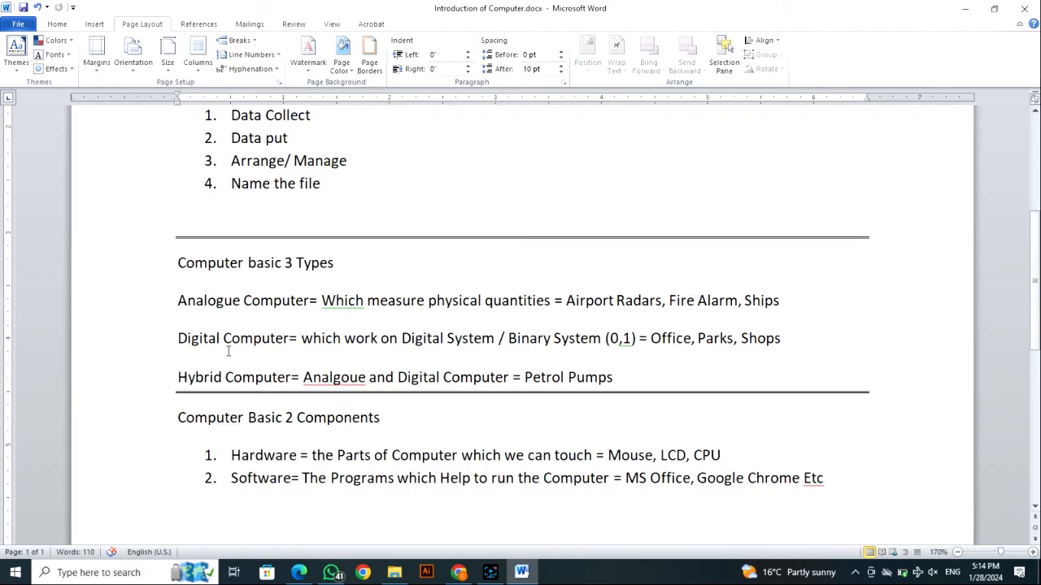
{"action": "left_click_drag", "start_coordinate": [188, 341], "coordinate": [208, 343]}
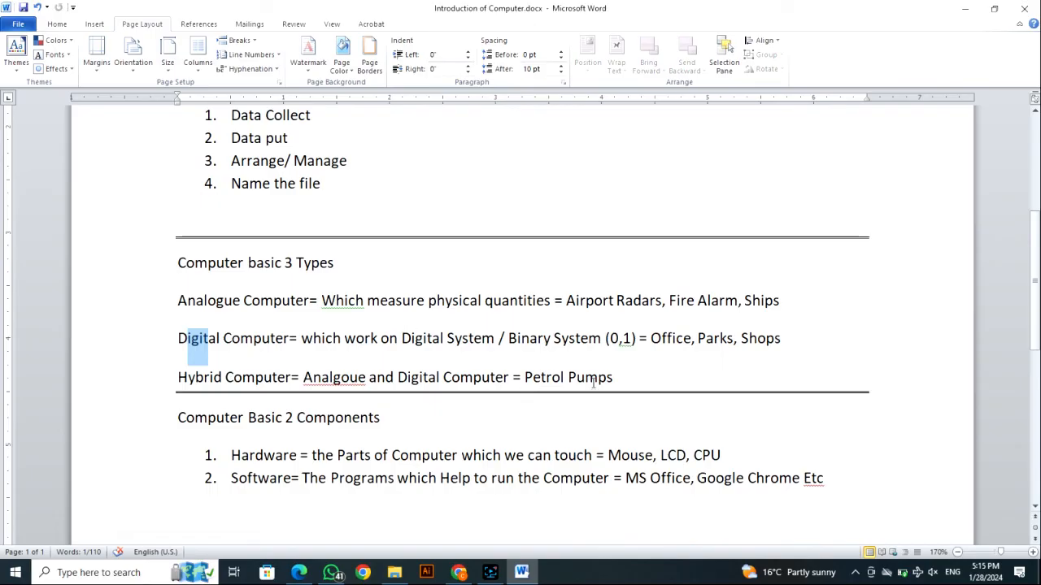
{"action": "left_click", "coordinate": [637, 372]}
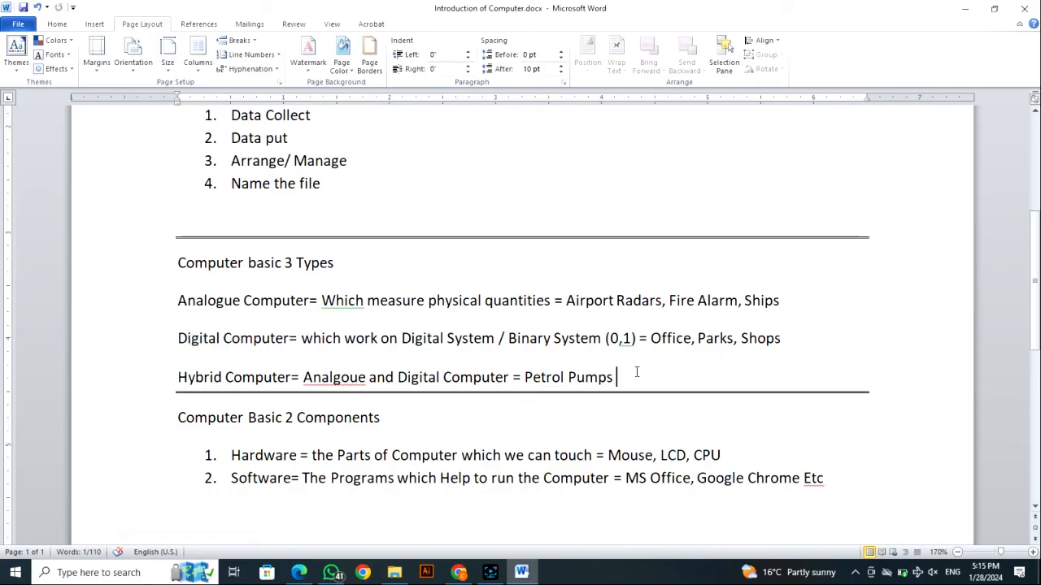
{"action": "left_click", "coordinate": [187, 377]}
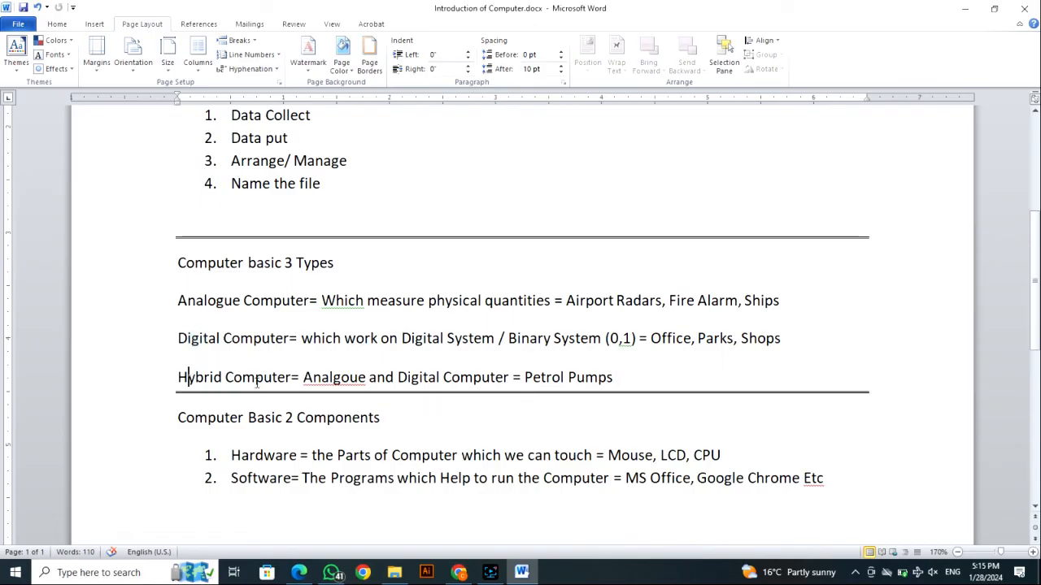
{"action": "left_click", "coordinate": [315, 377]}
{"action": "left_click_drag", "start_coordinate": [670, 381], "coordinate": [546, 390]}
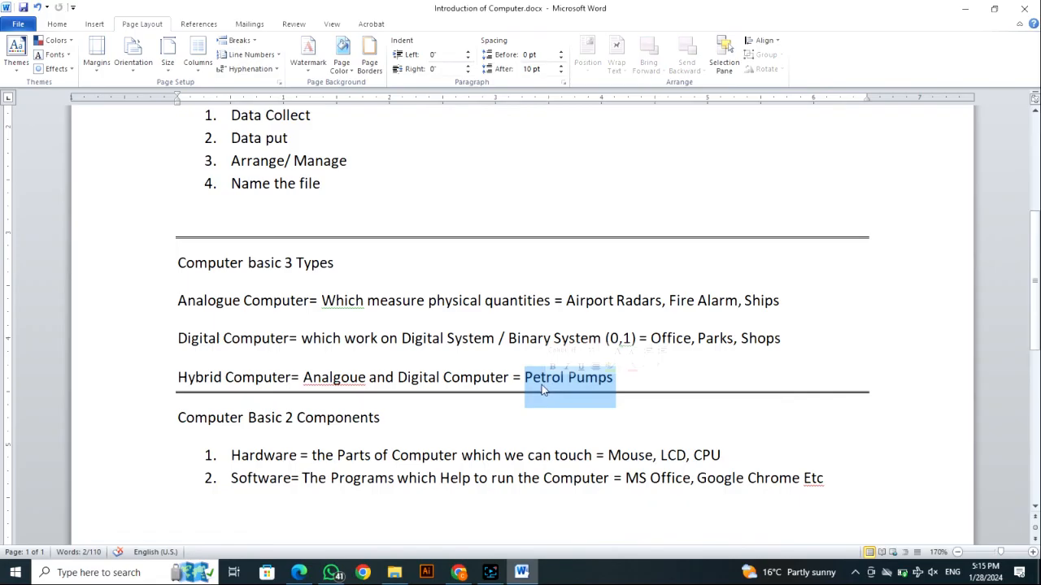
- Clear the text selection and minimize the document window to show the desktop
{"action": "scroll", "coordinate": [537, 392], "scroll_direction": "down", "scroll_amount": 1}
{"action": "left_click", "coordinate": [329, 372]}
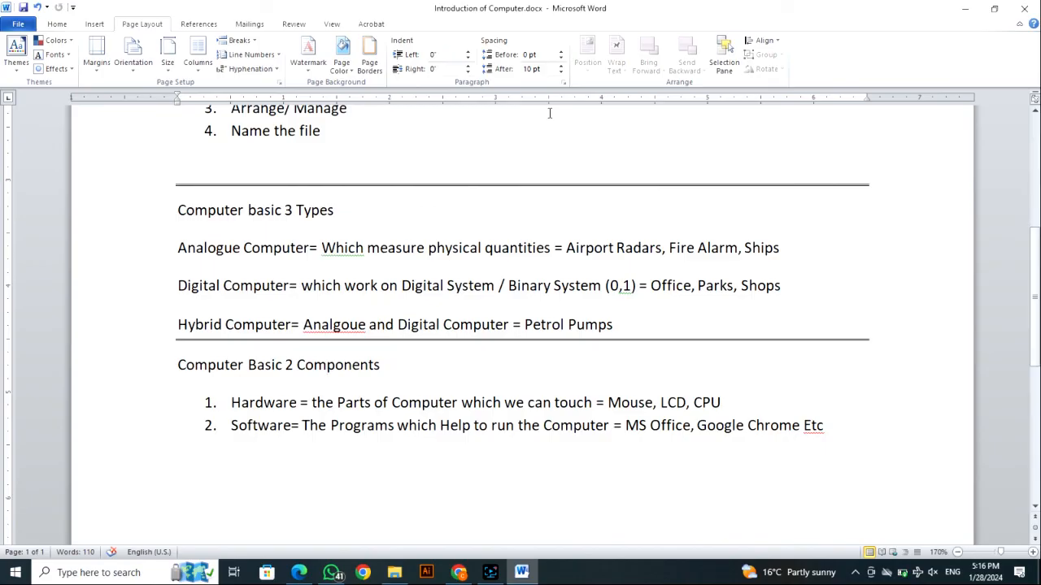
{"action": "left_click", "coordinate": [965, 9]}
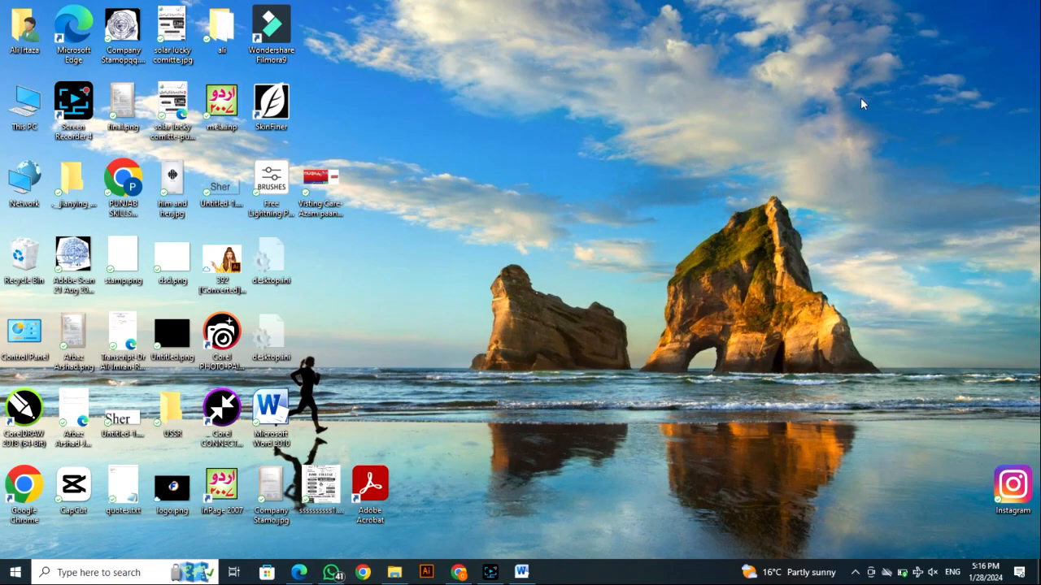